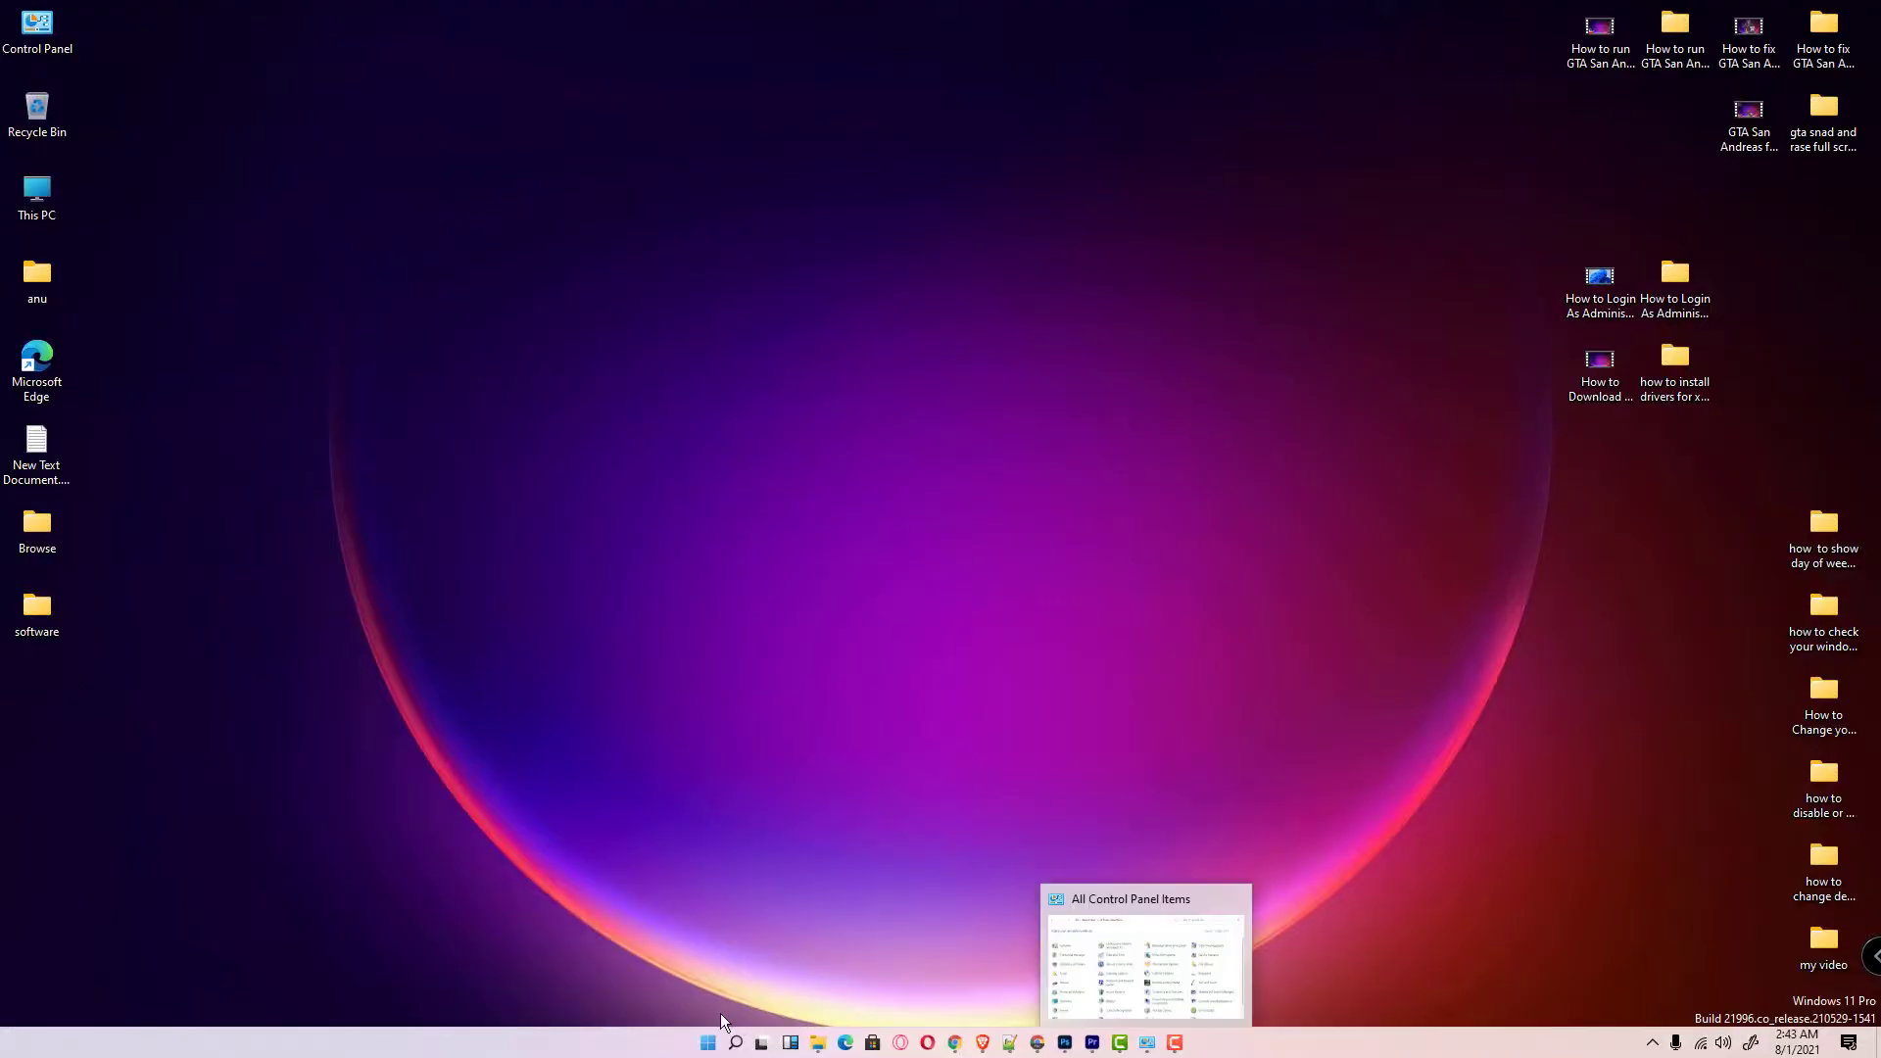
# Step: Open Control Panel from a Start search for 'con' and view its items as Large icons
pyautogui.click(711, 1045)
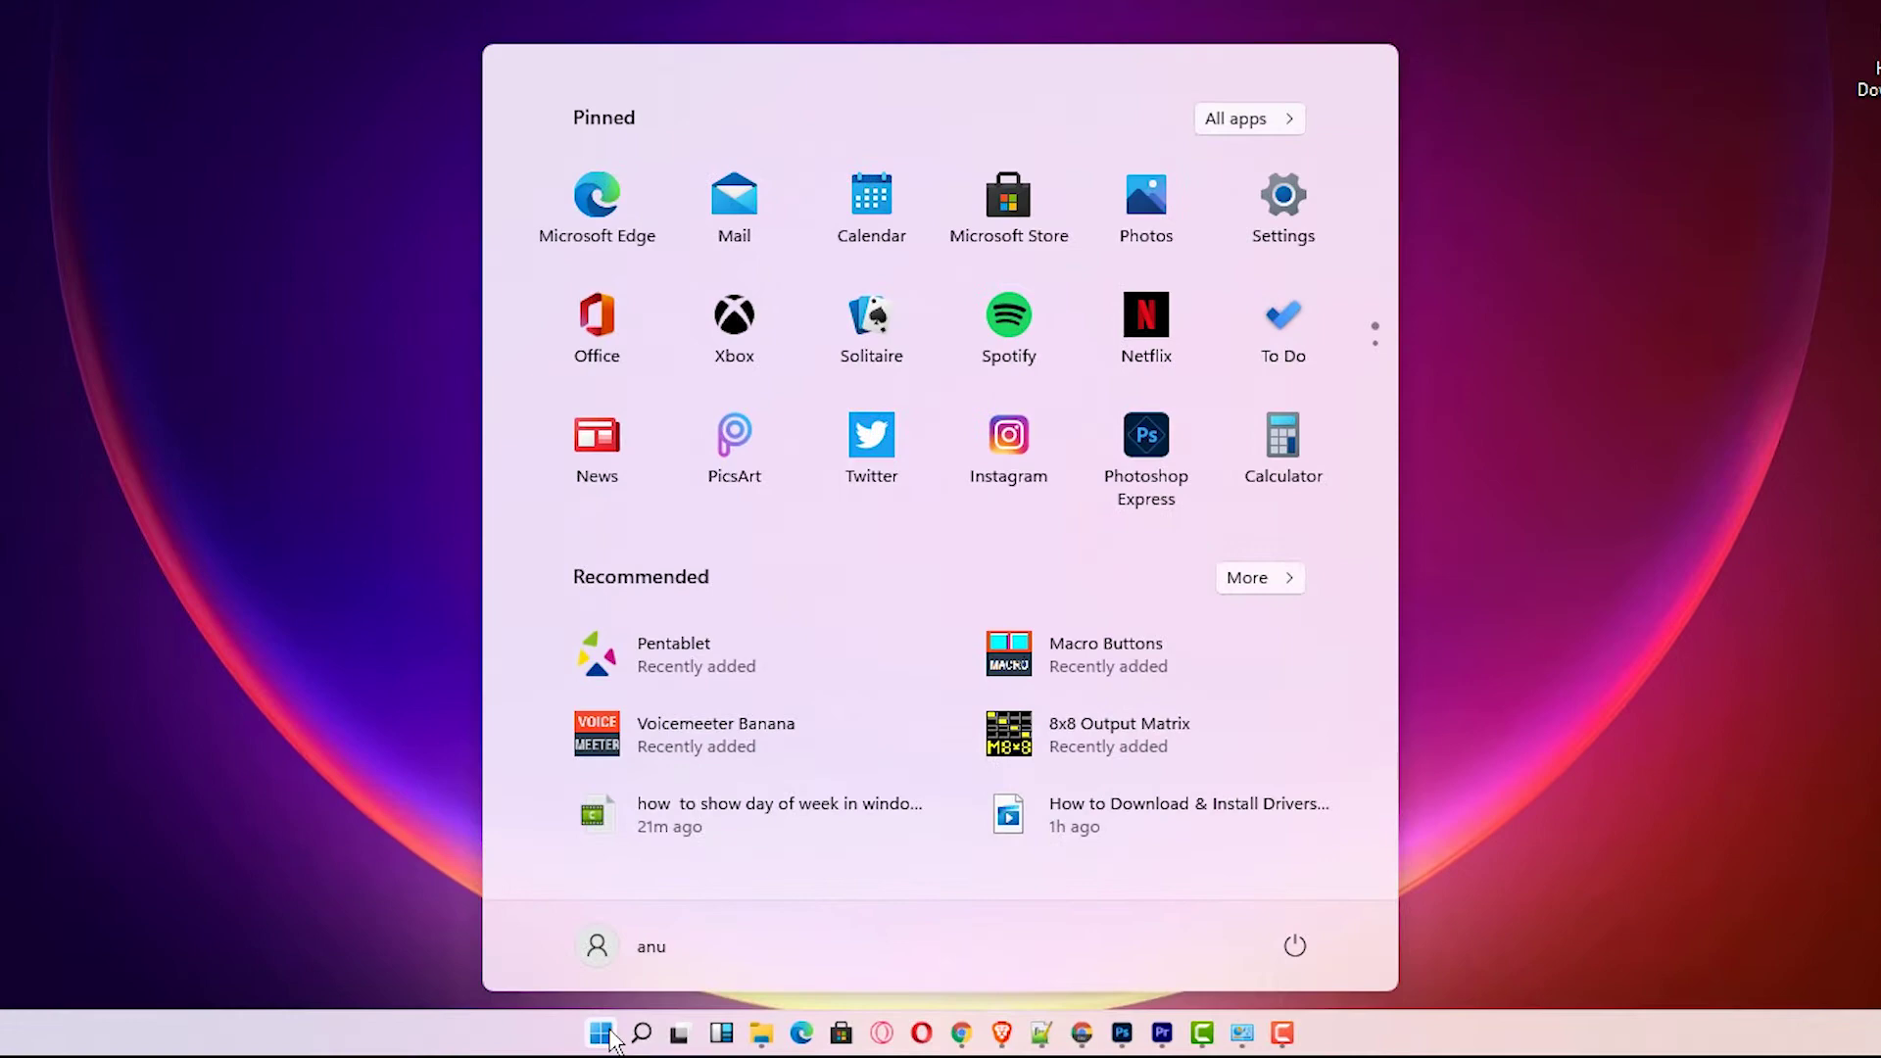
pyautogui.write('con')
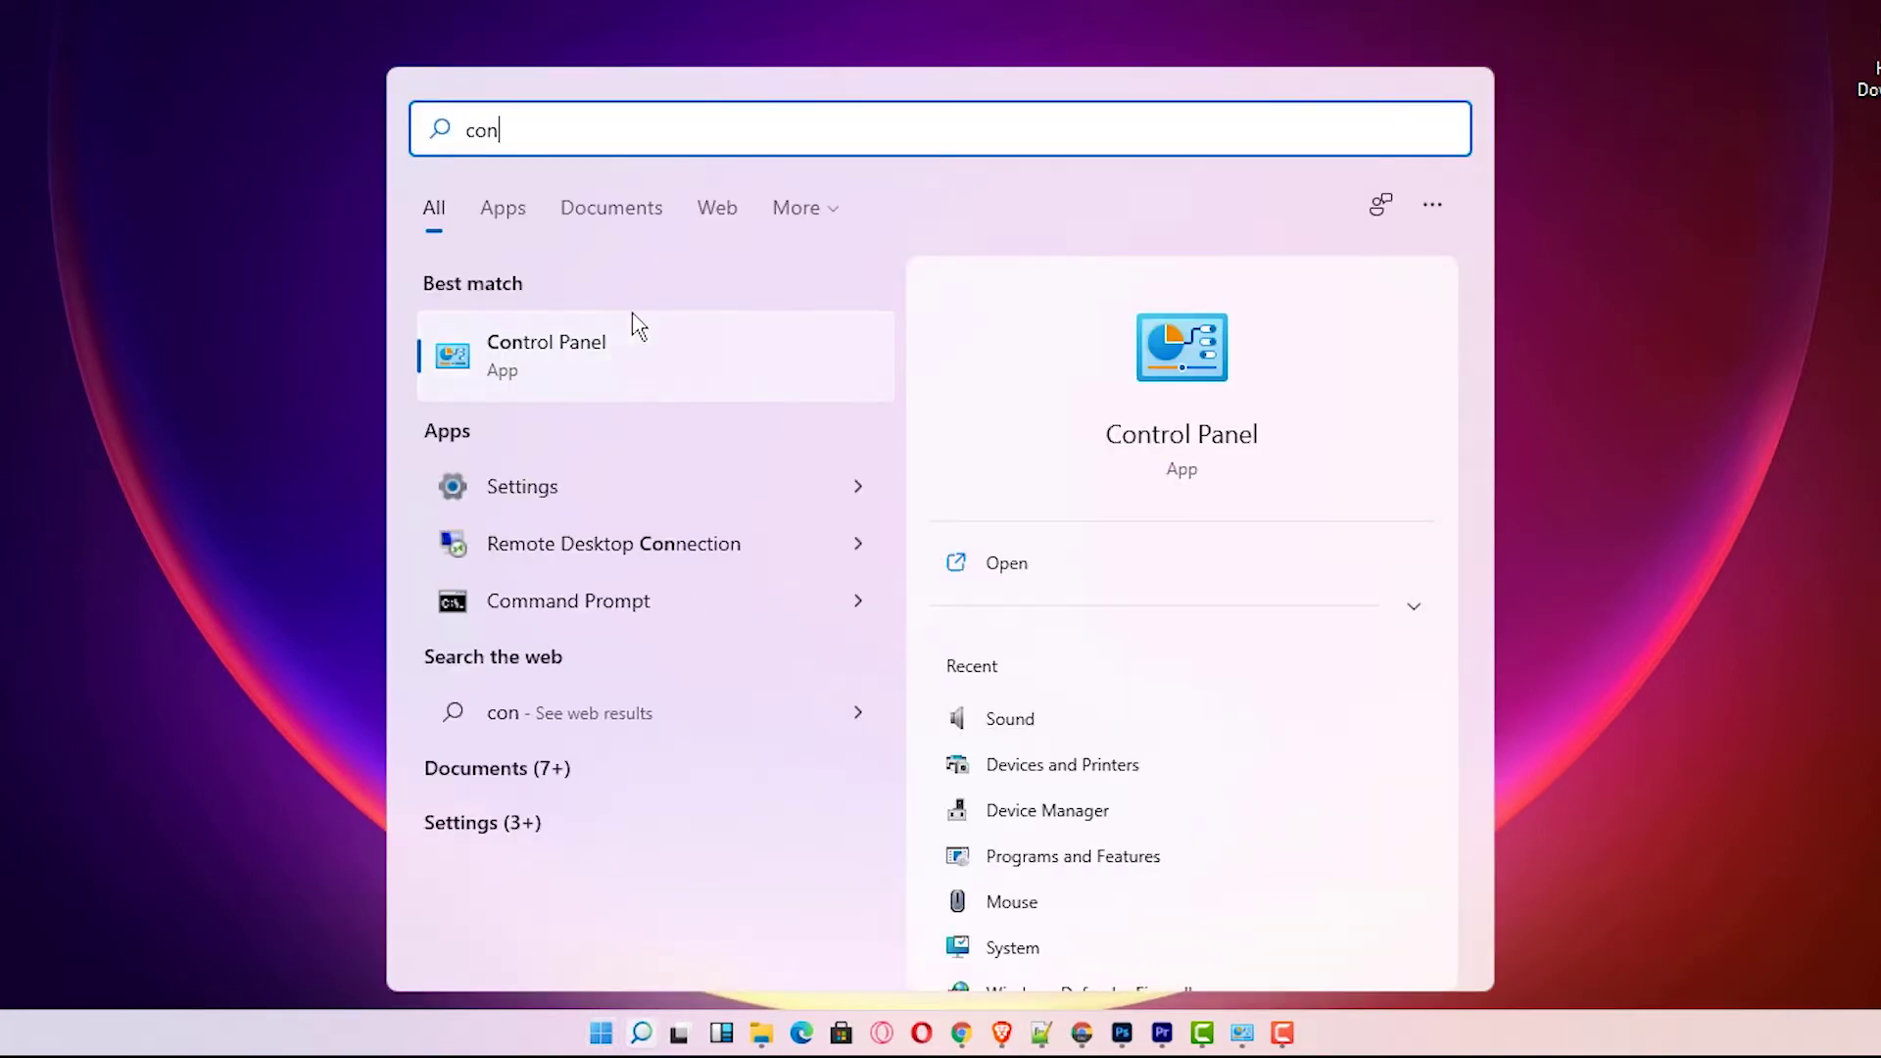
pyautogui.click(632, 352)
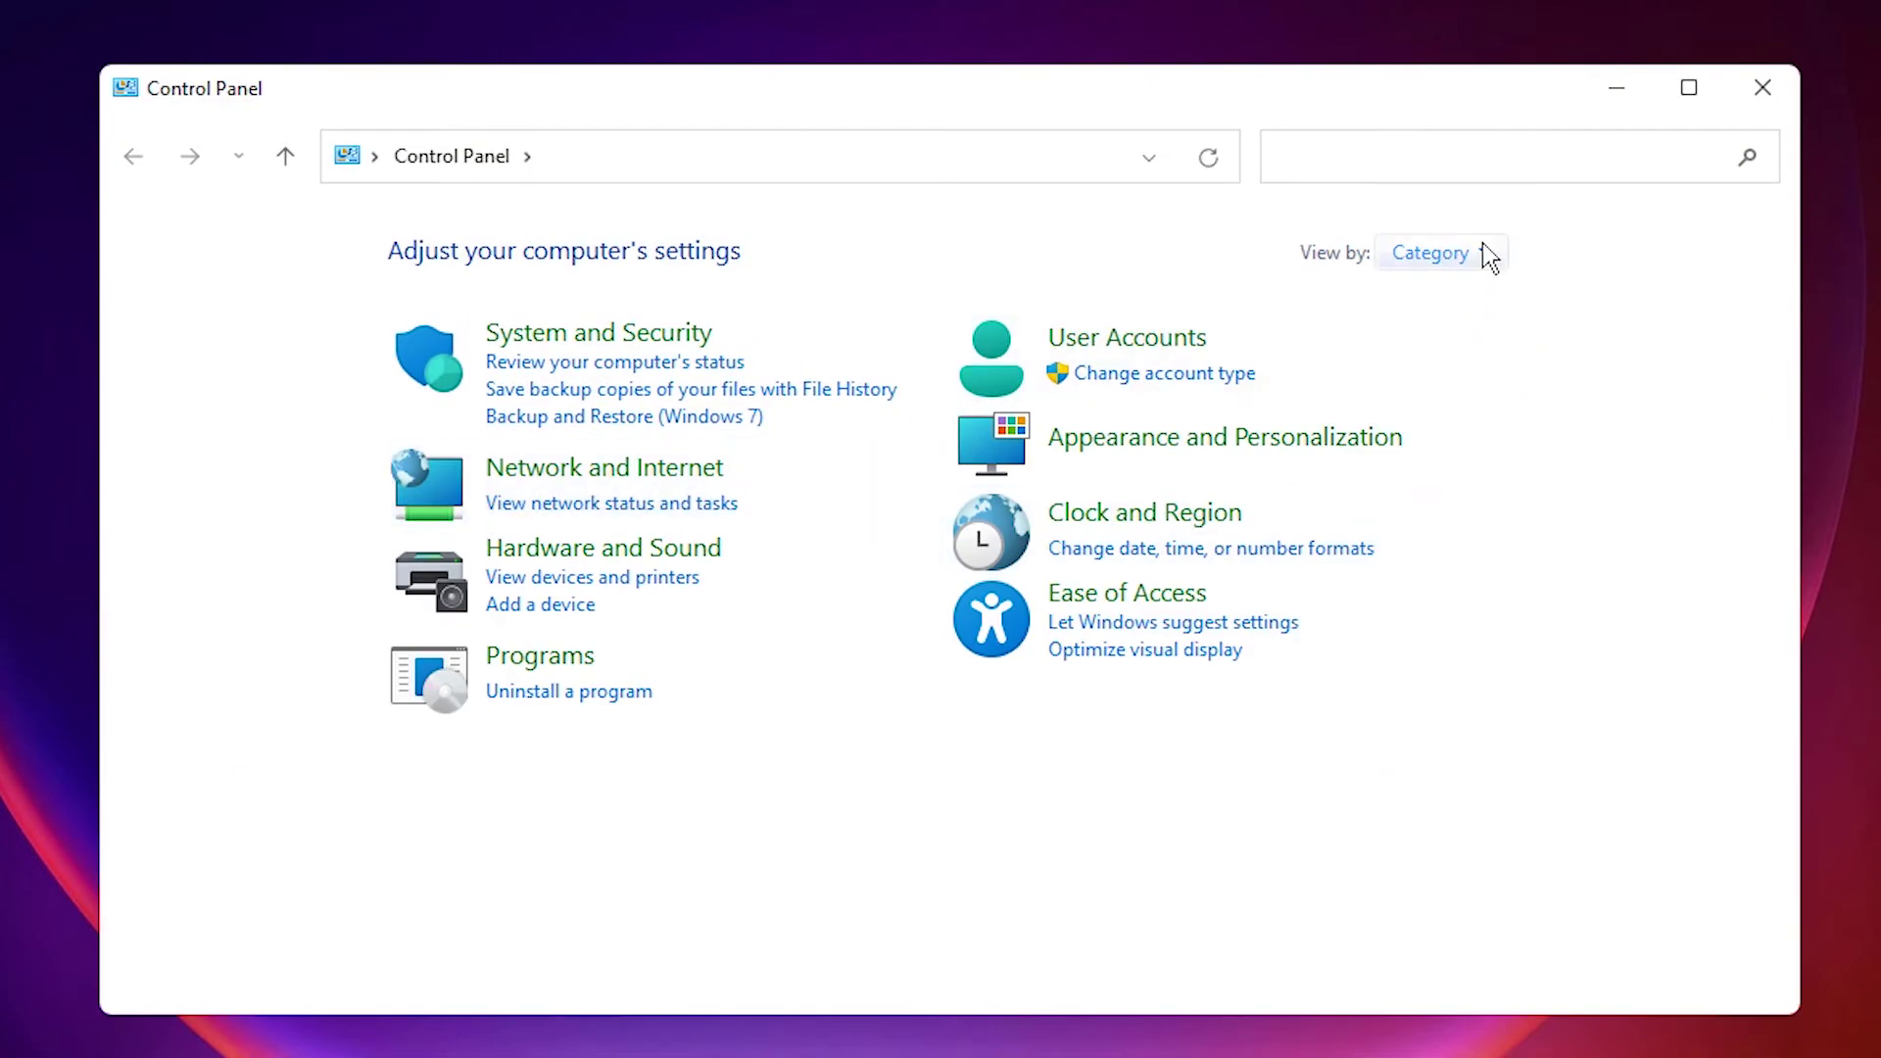
pyautogui.click(1466, 254)
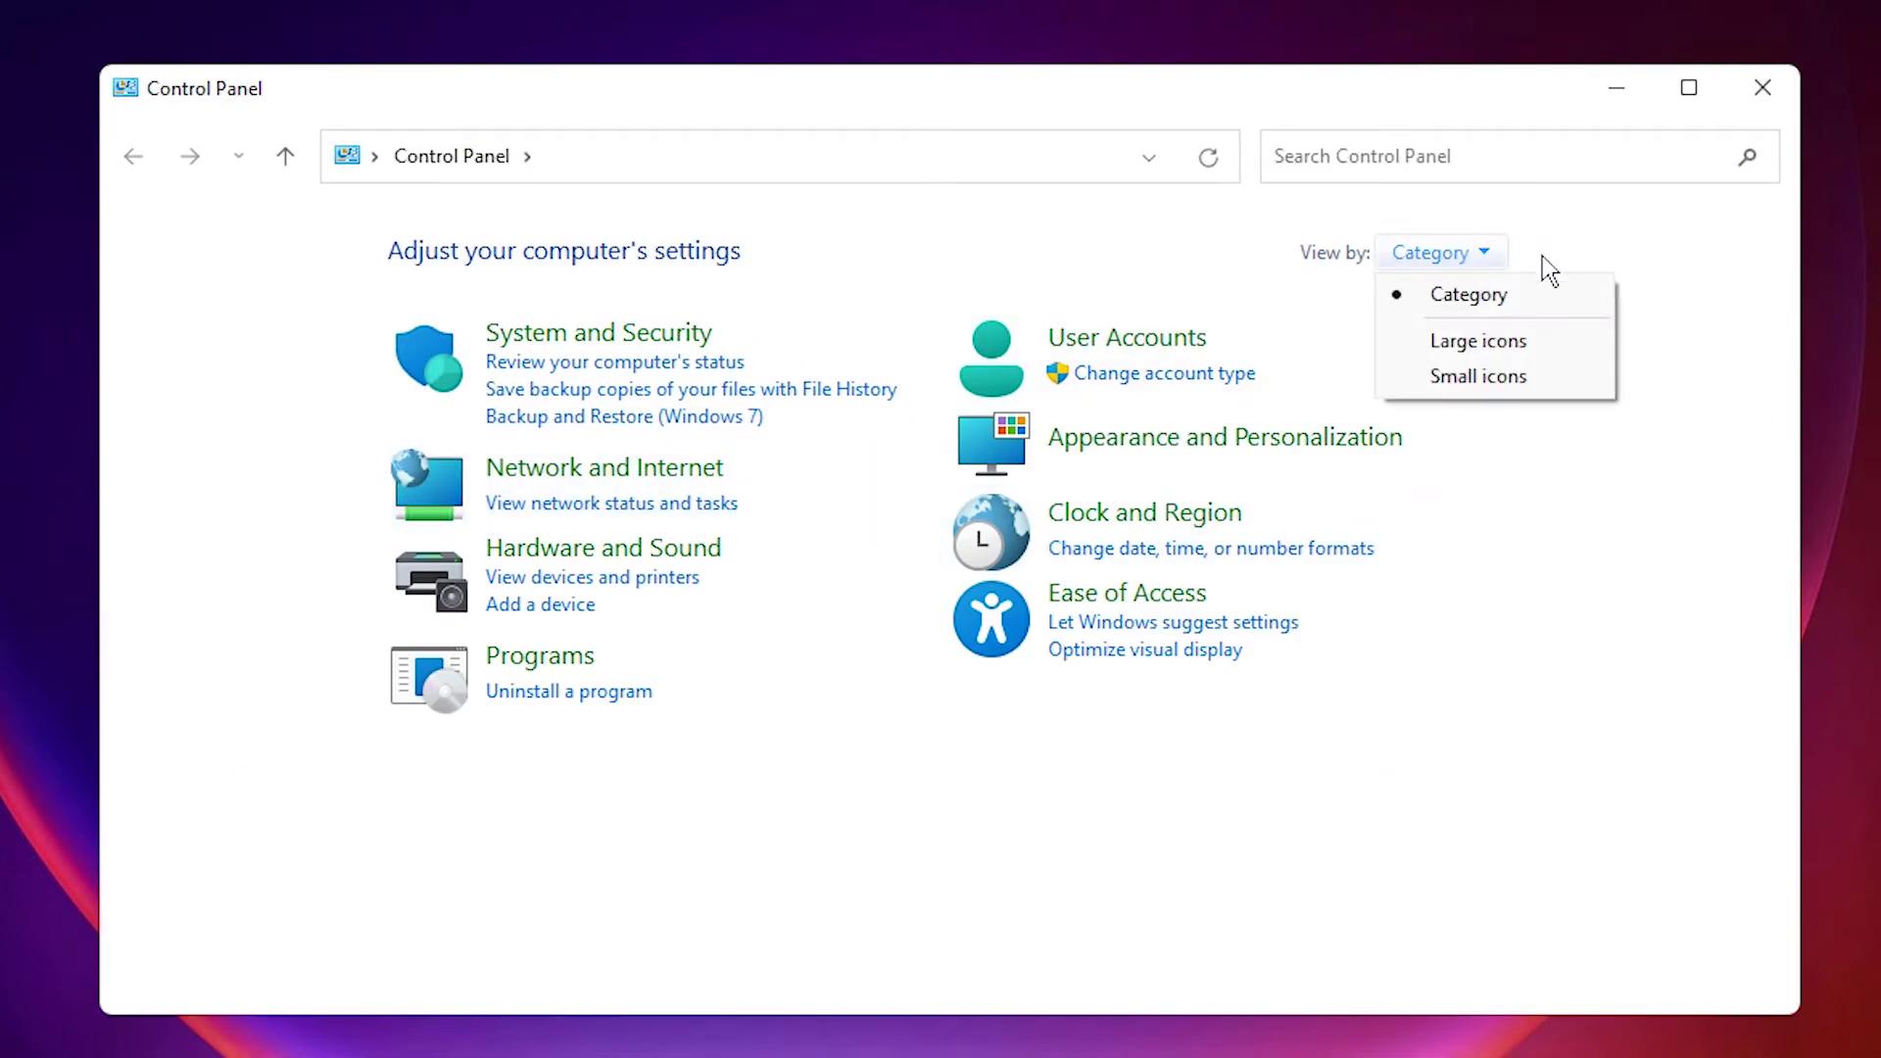
pyautogui.click(1494, 353)
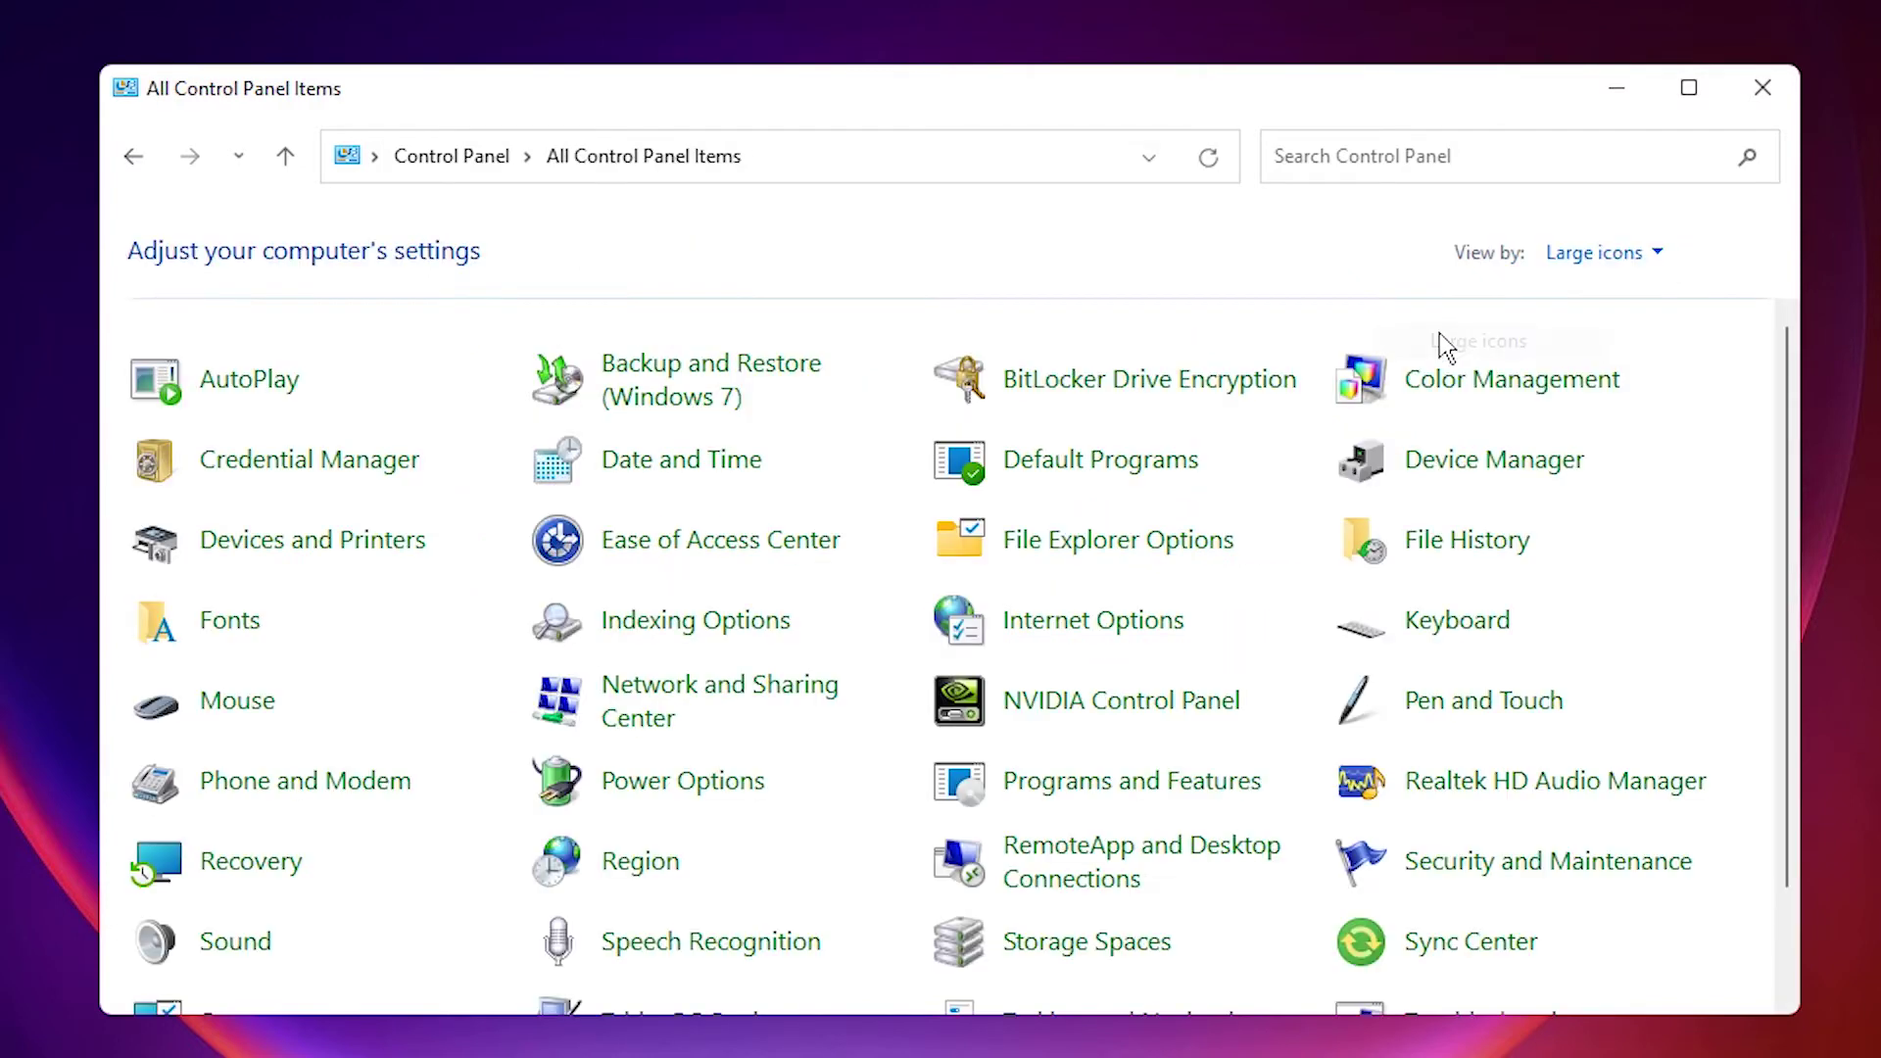
# Step: Reach the Region formats window via Date and Time settings, centring each window
pyautogui.doubleClick(671, 473)
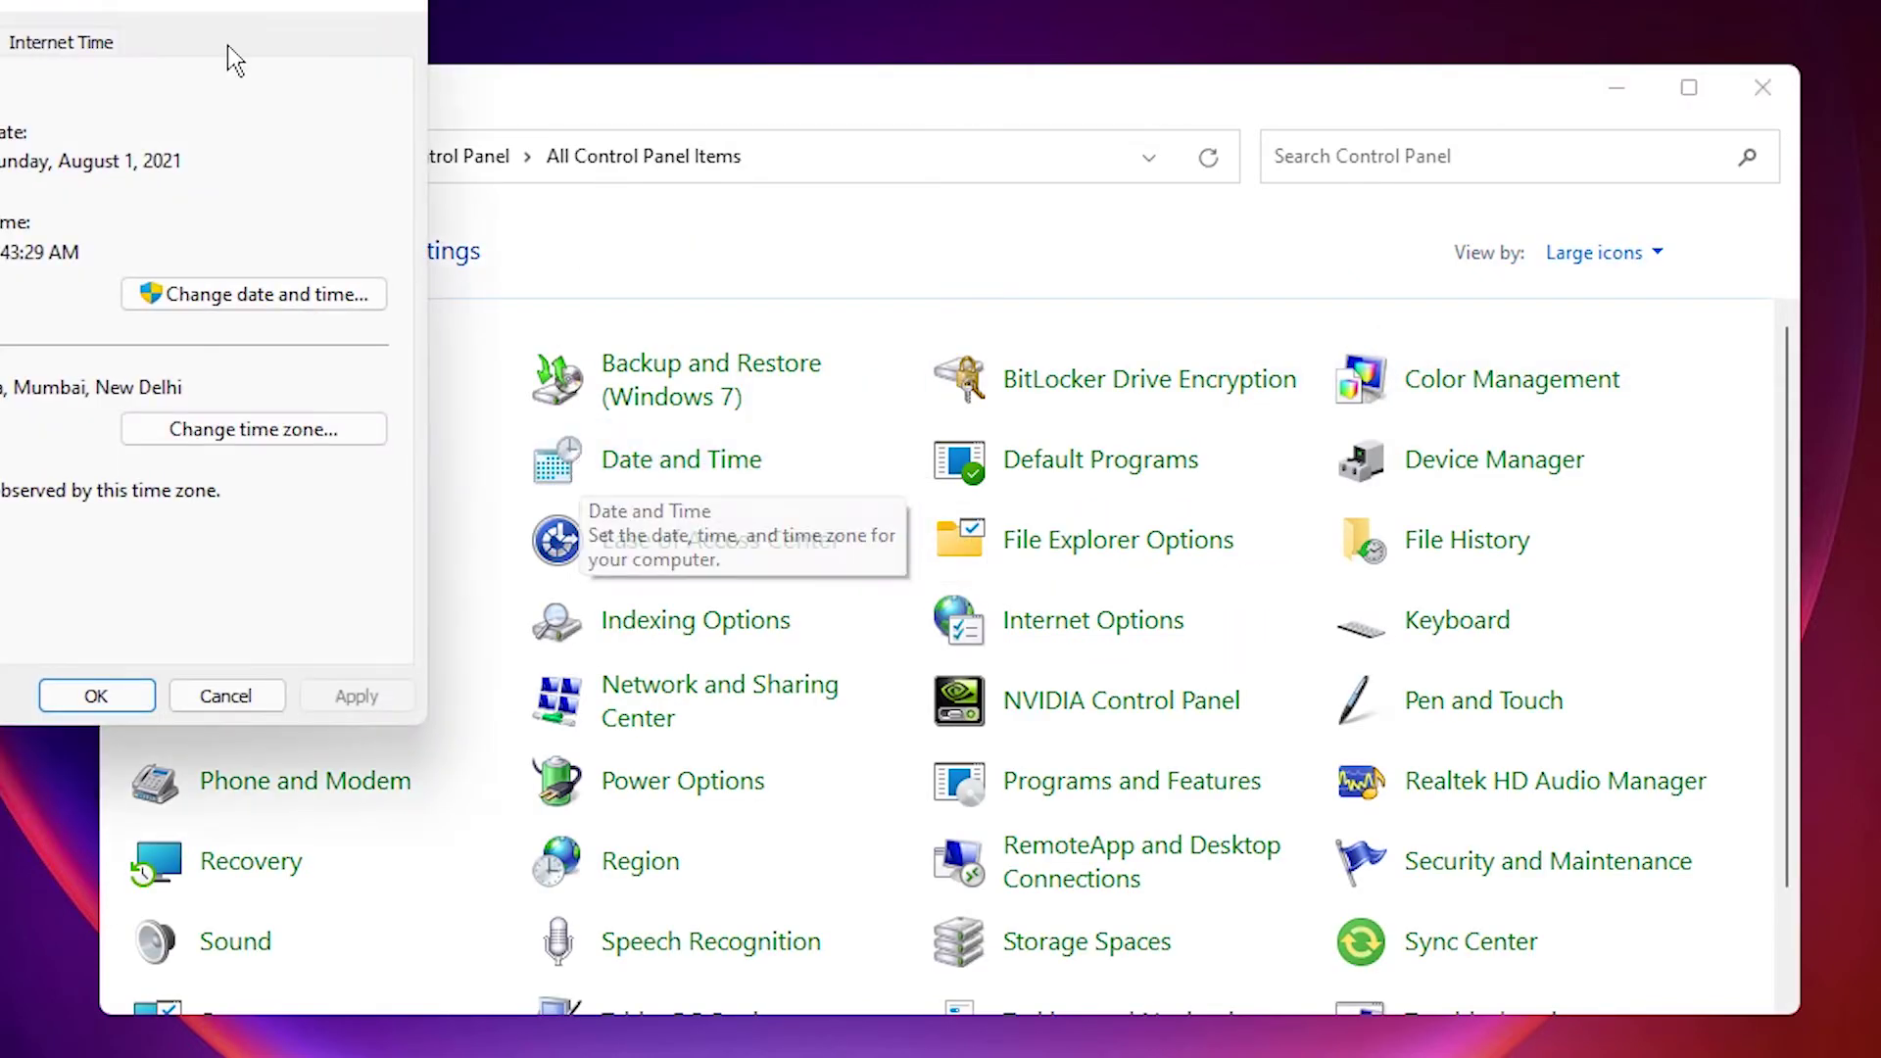
pyautogui.moveTo(169, 13); pyautogui.dragTo(995, 230)
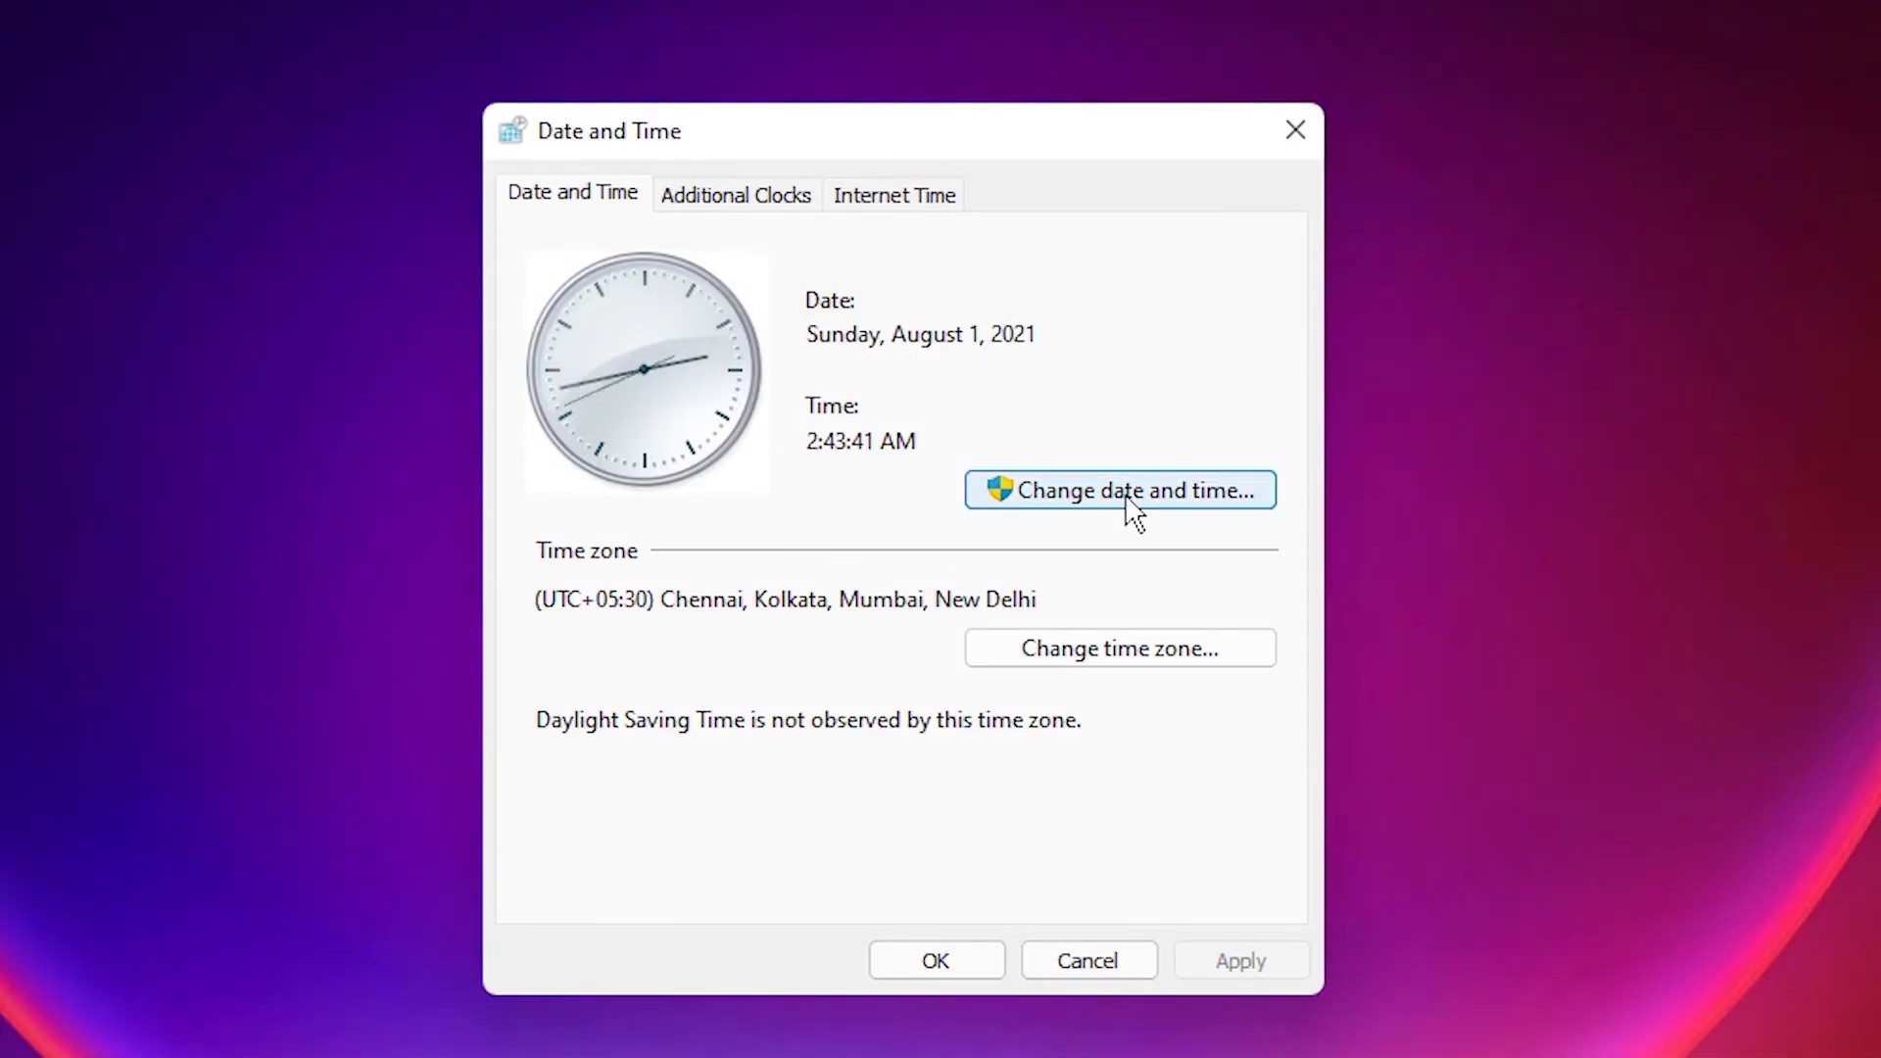
pyautogui.click(1168, 500)
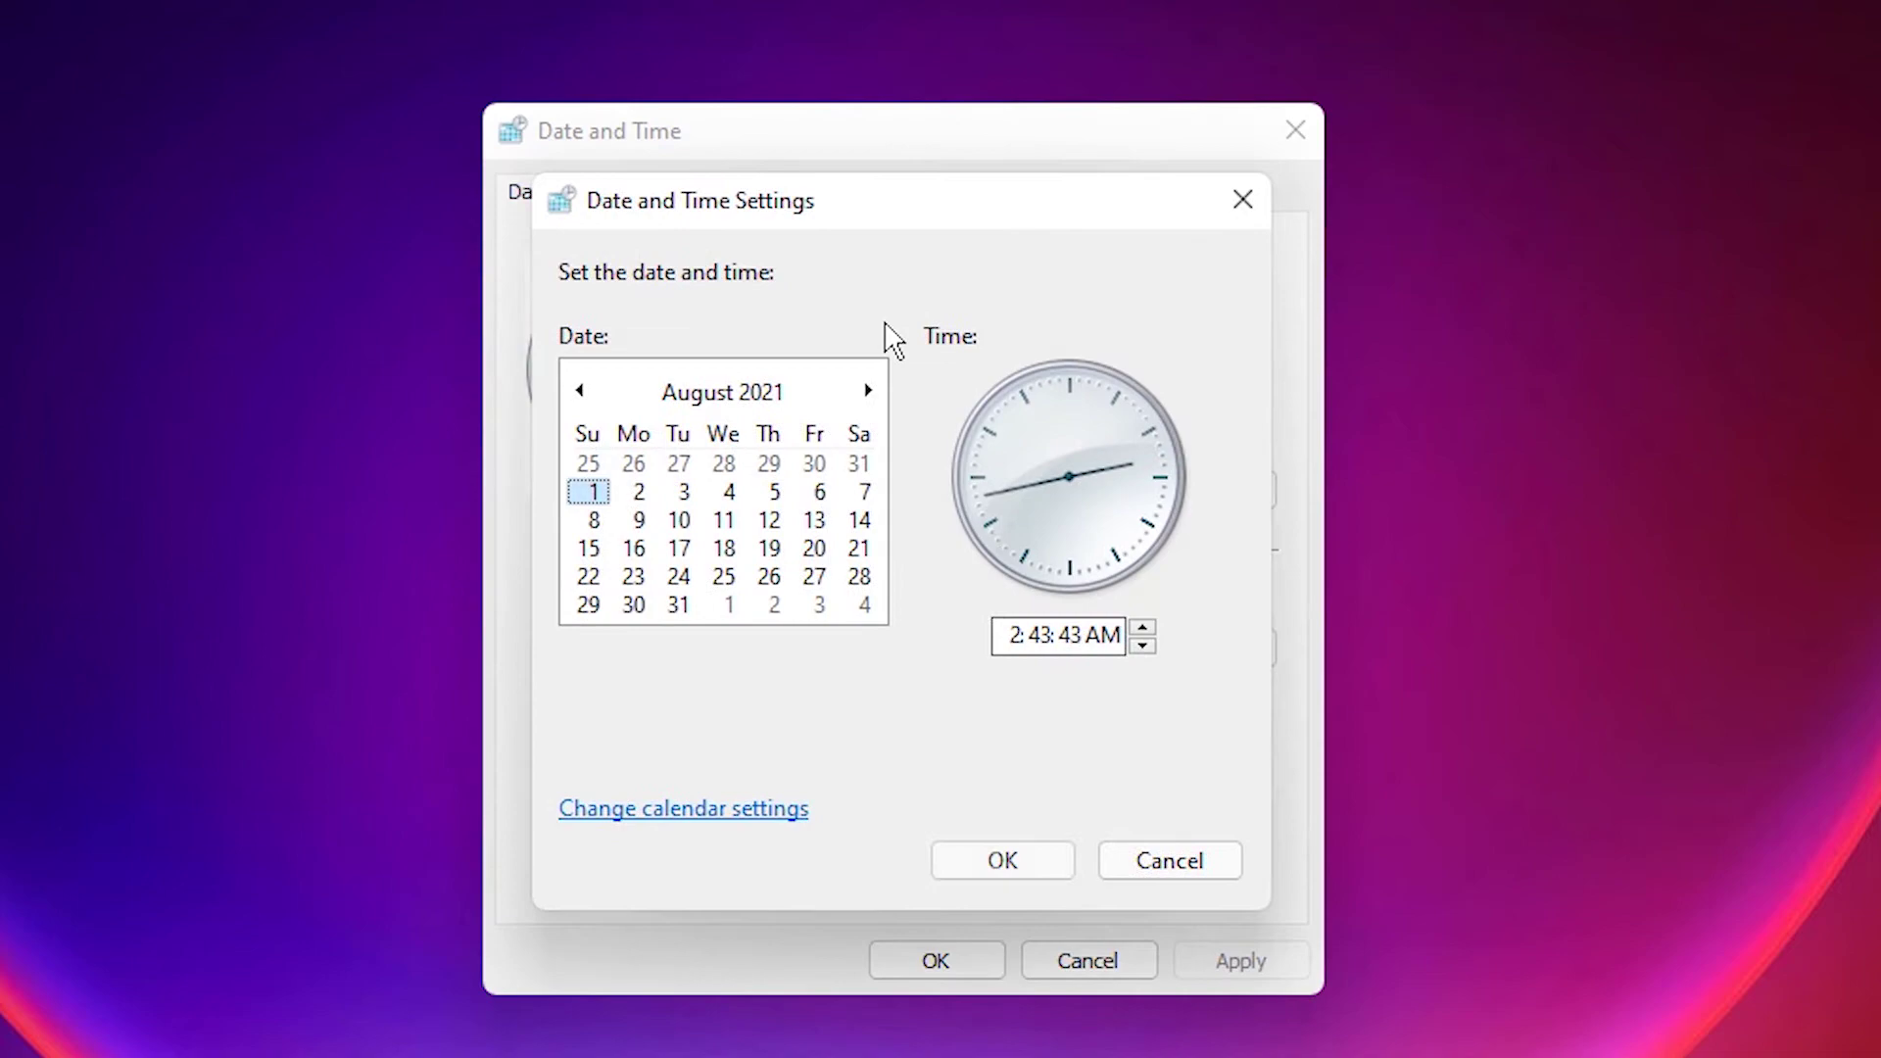
pyautogui.click(742, 812)
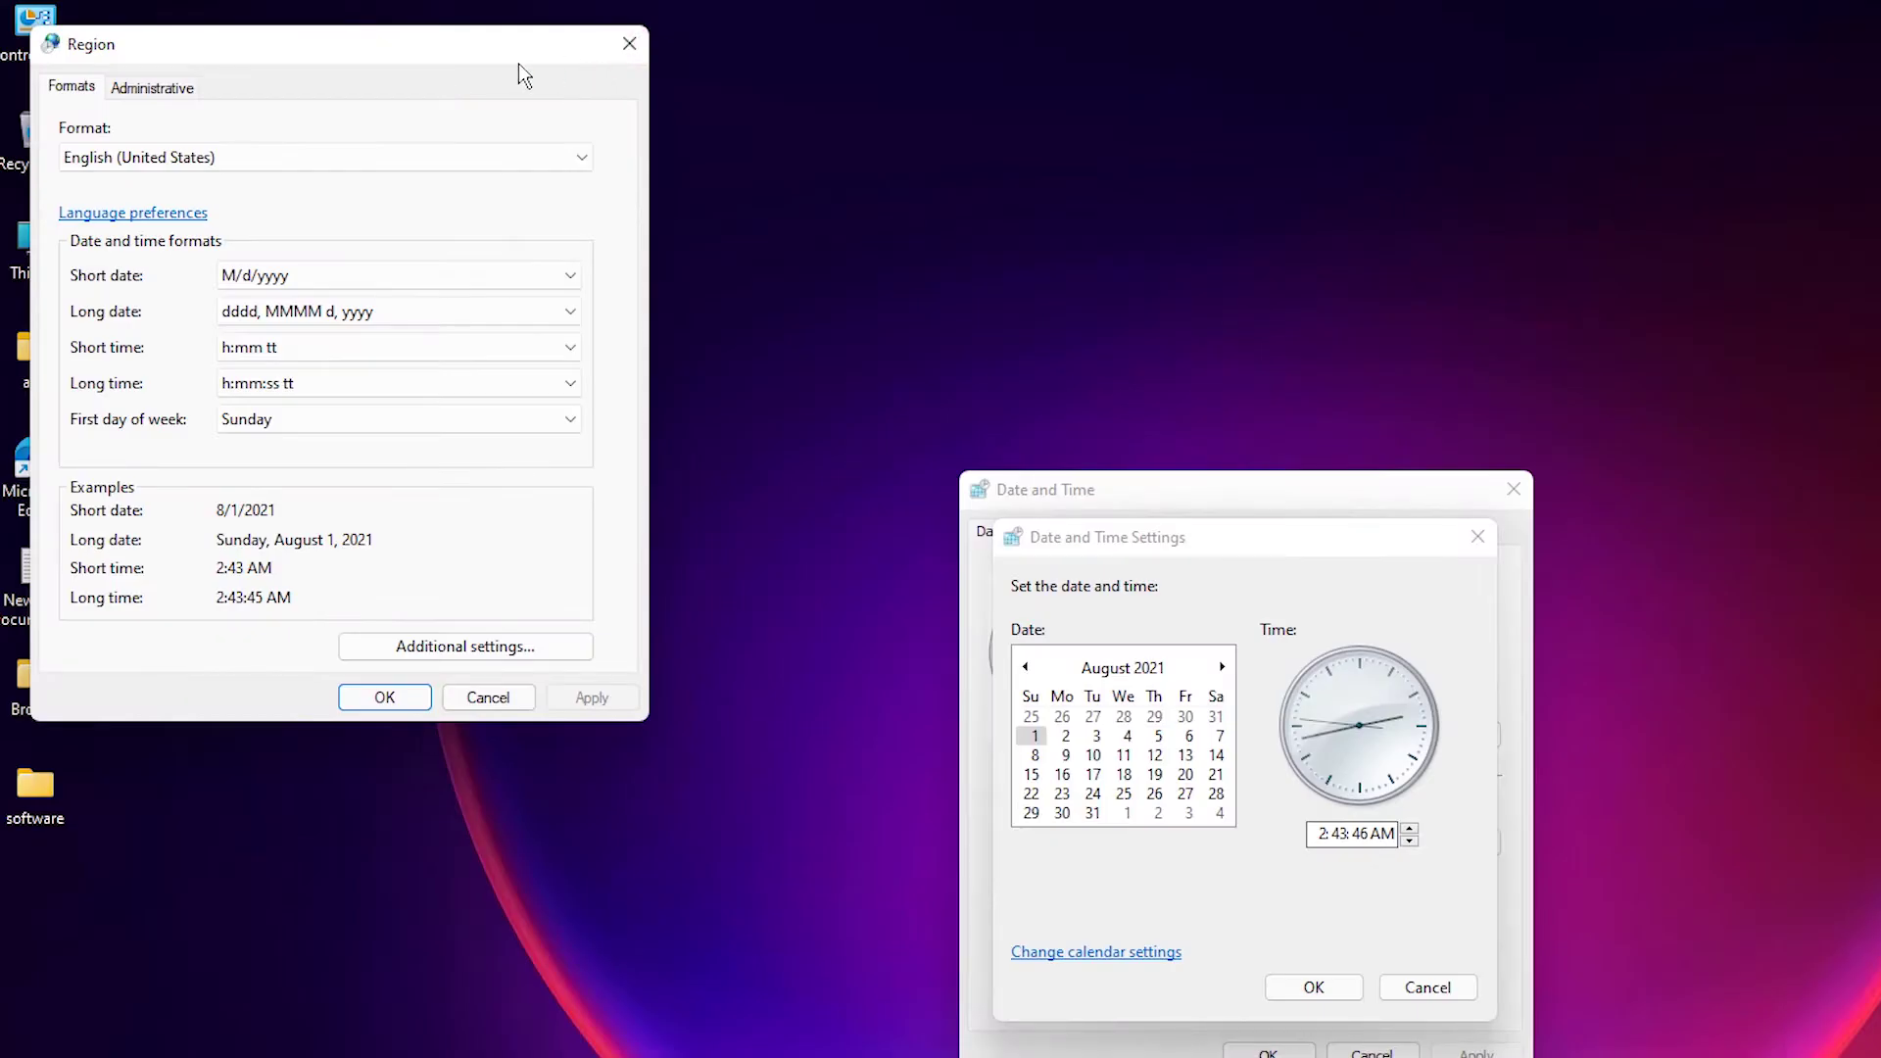
pyautogui.moveTo(516, 72); pyautogui.dragTo(1406, 450)
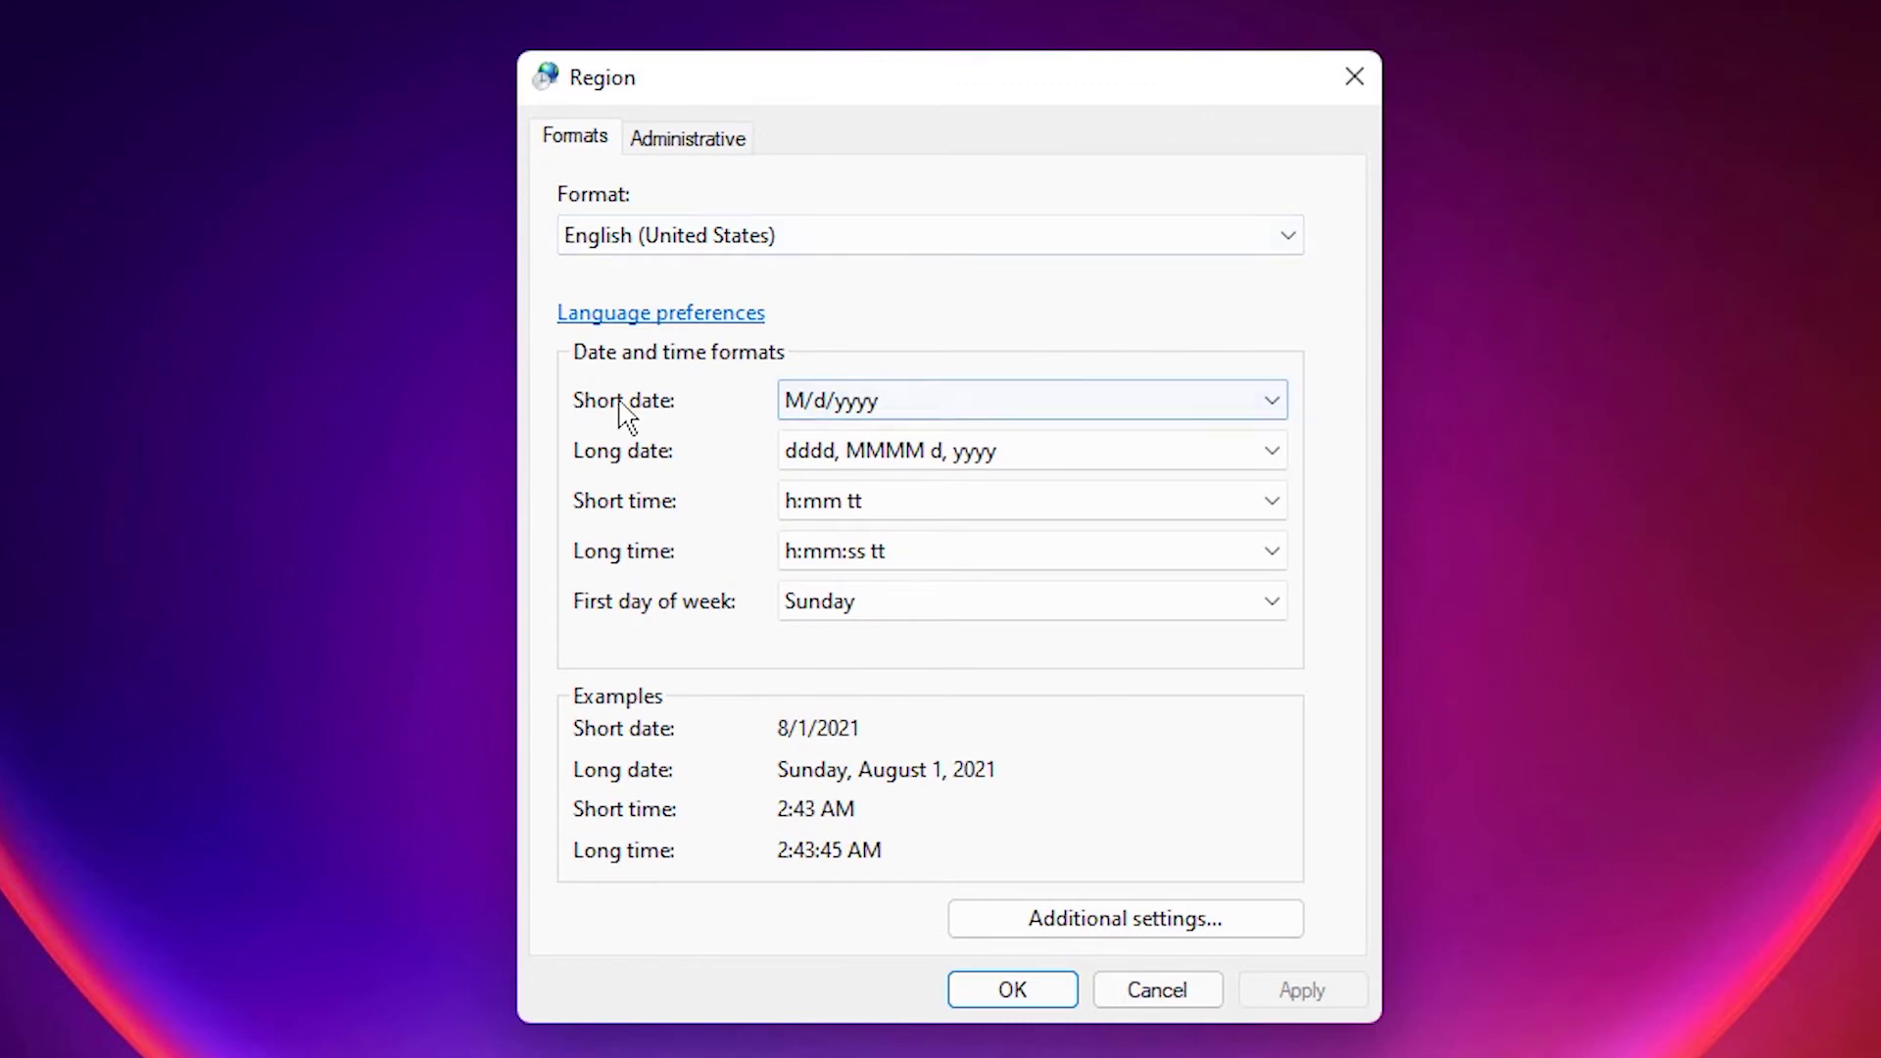
pyautogui.click(904, 399)
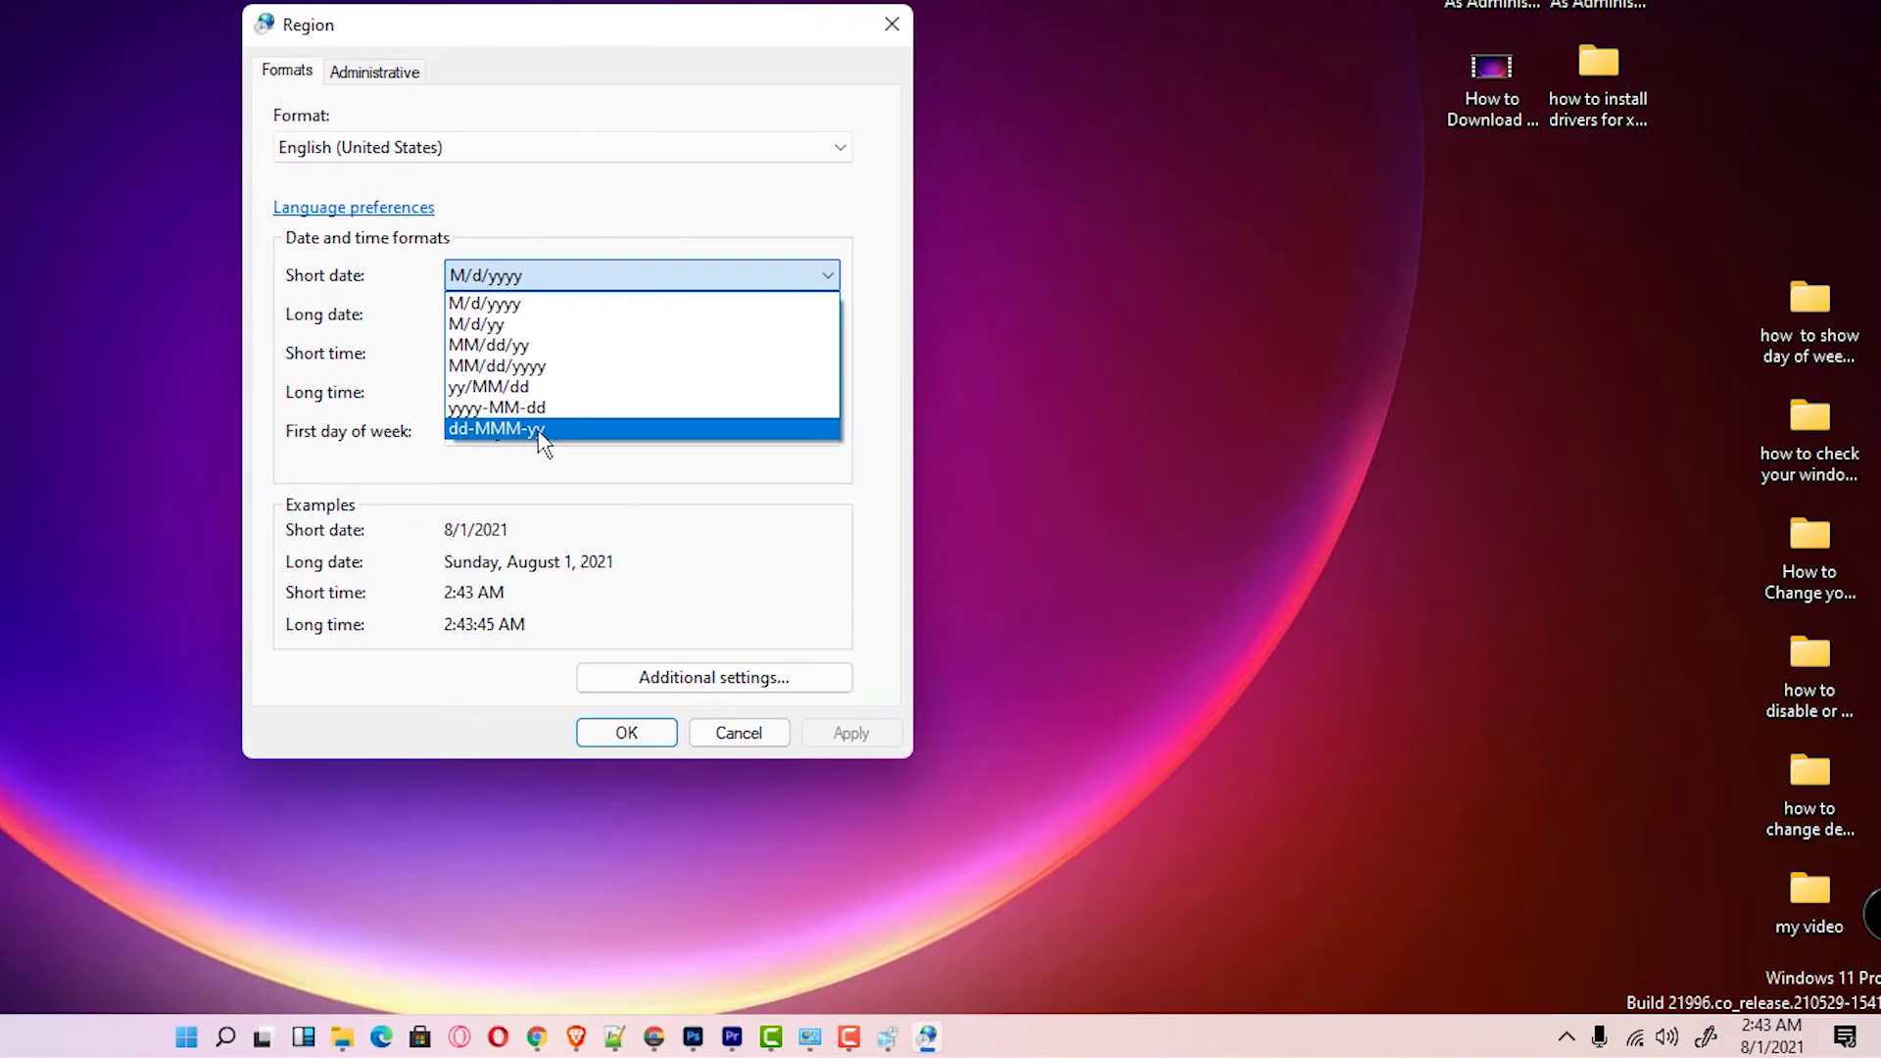
pyautogui.click(542, 429)
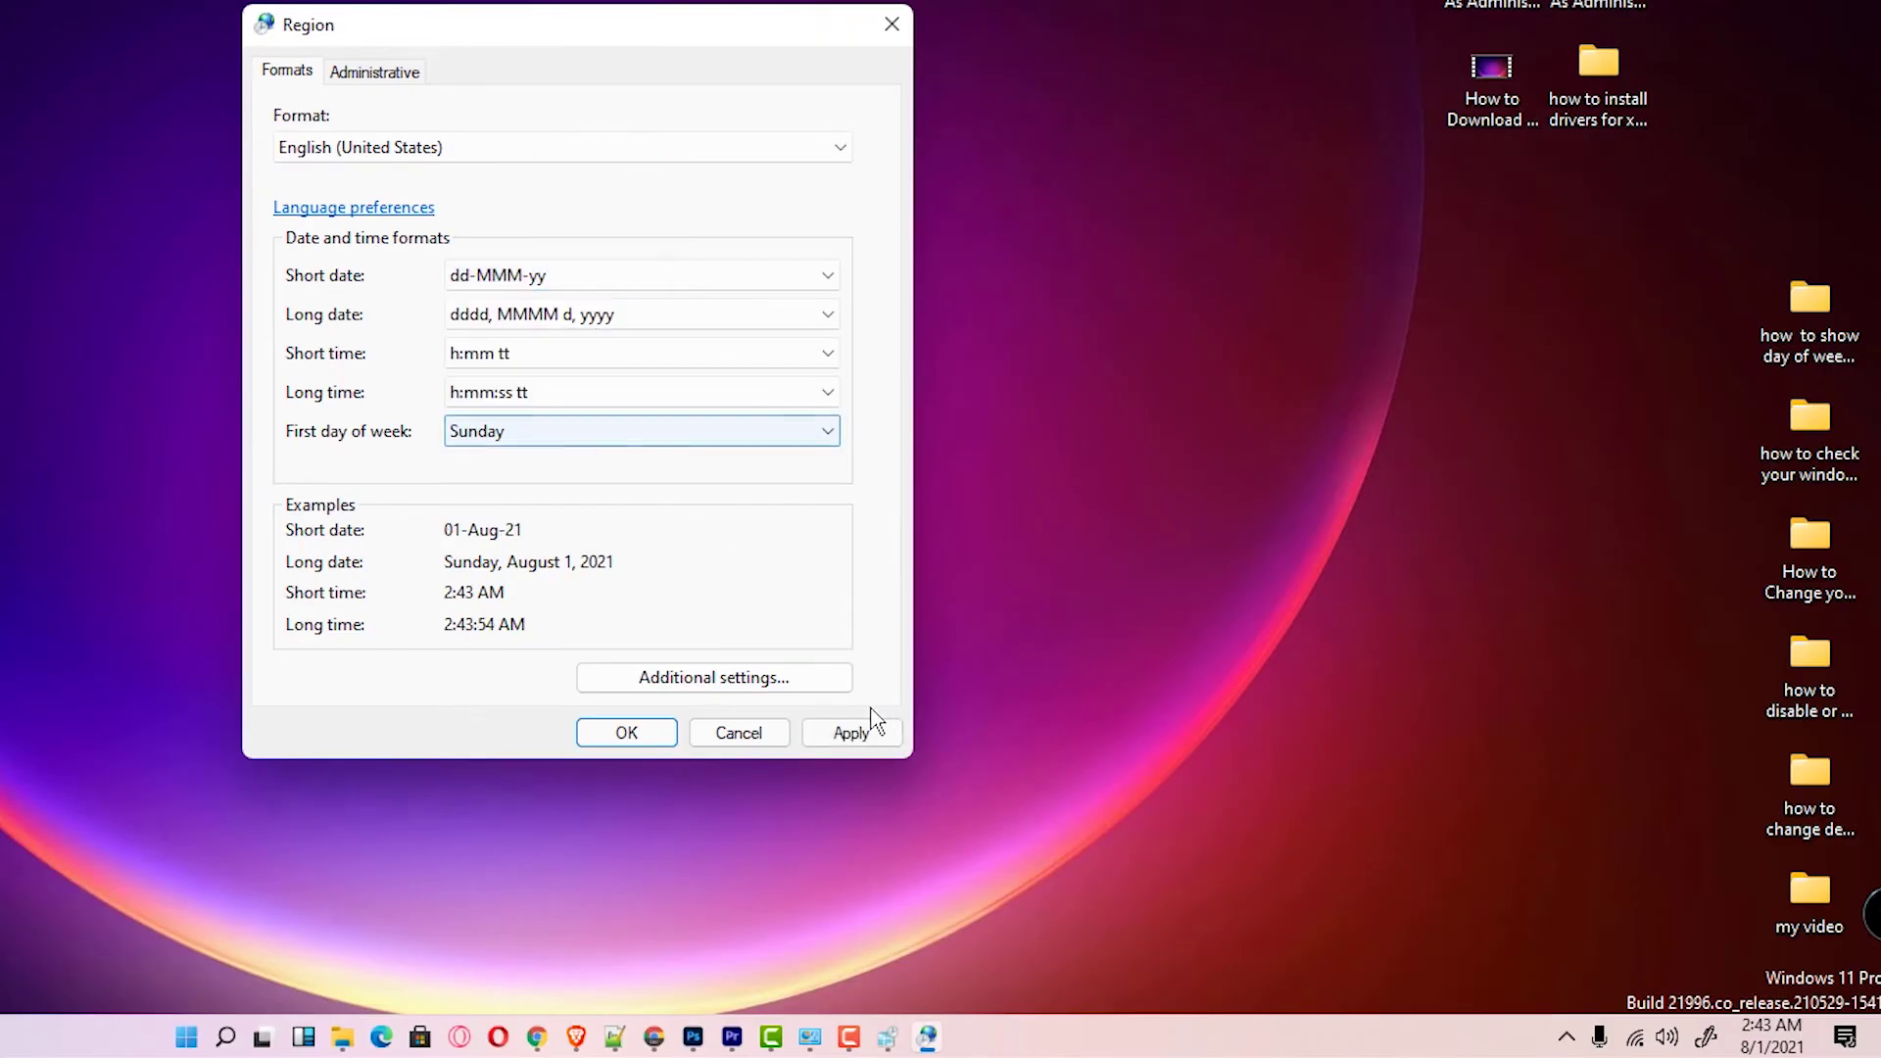
pyautogui.click(851, 733)
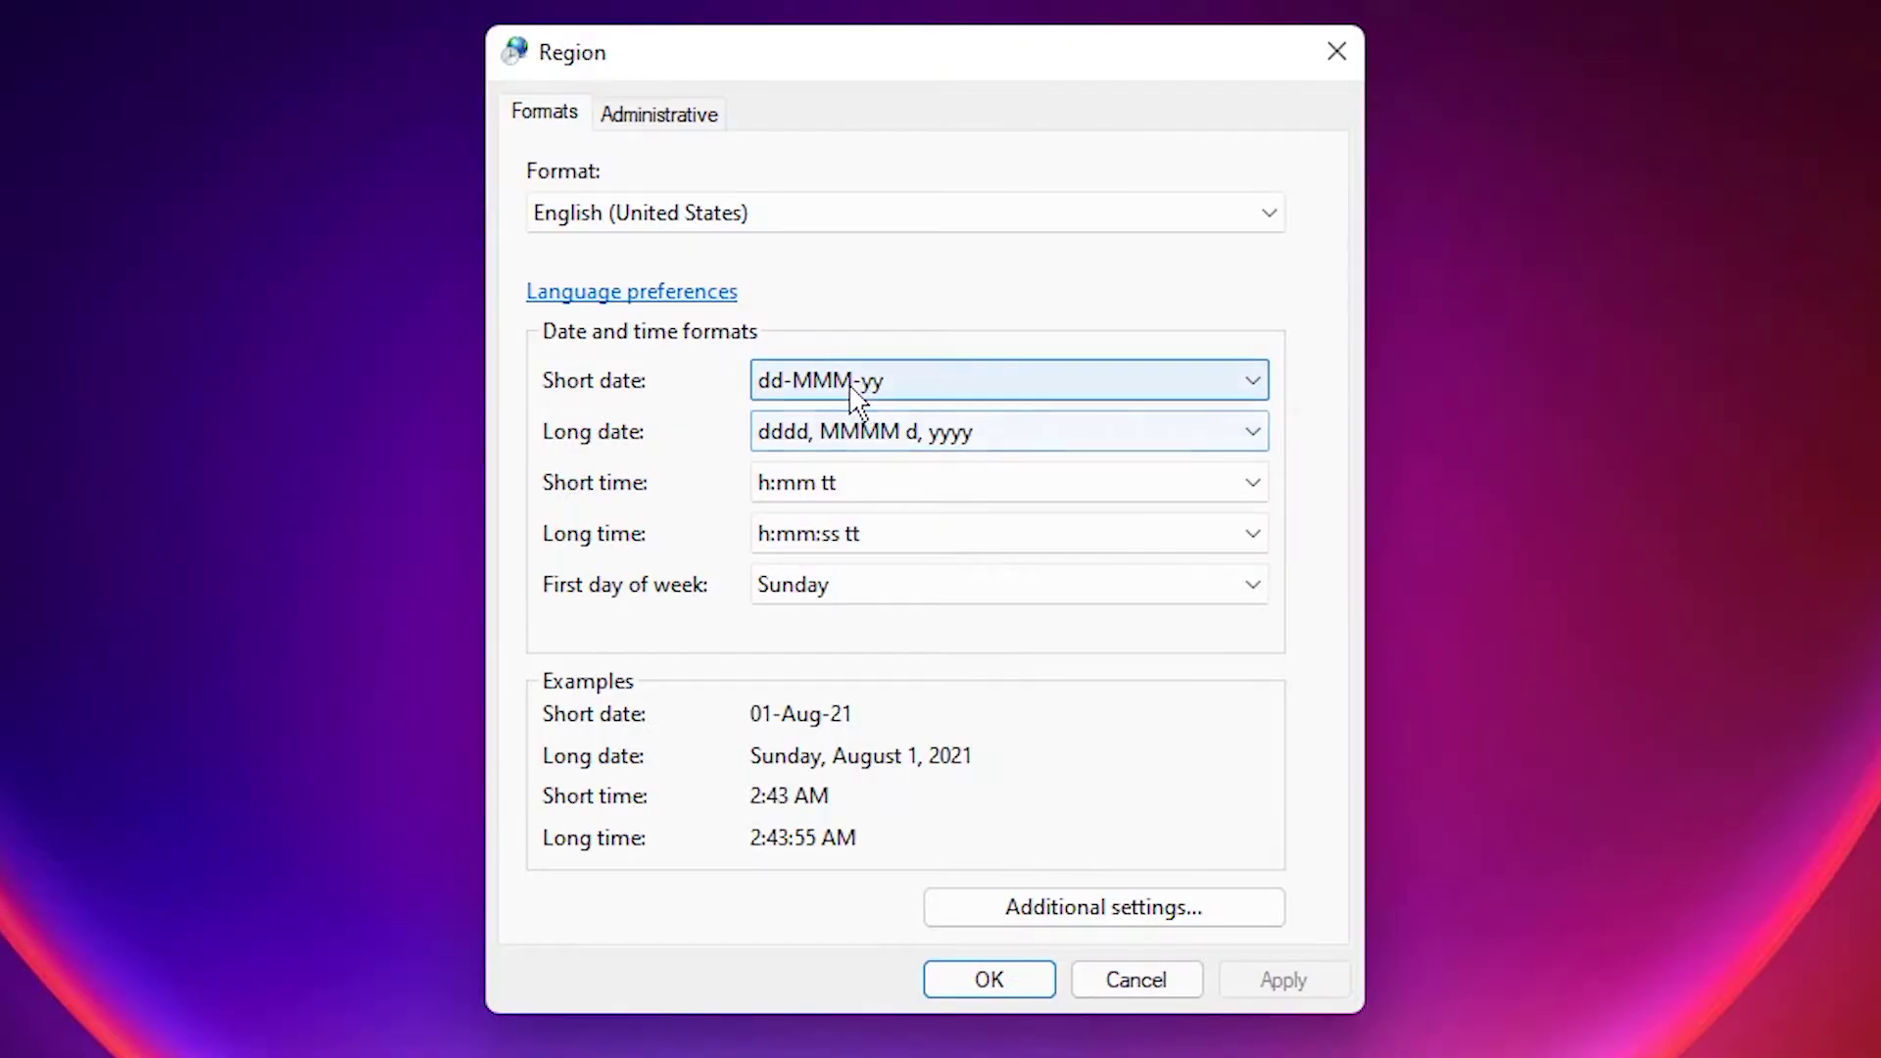
pyautogui.click(852, 385)
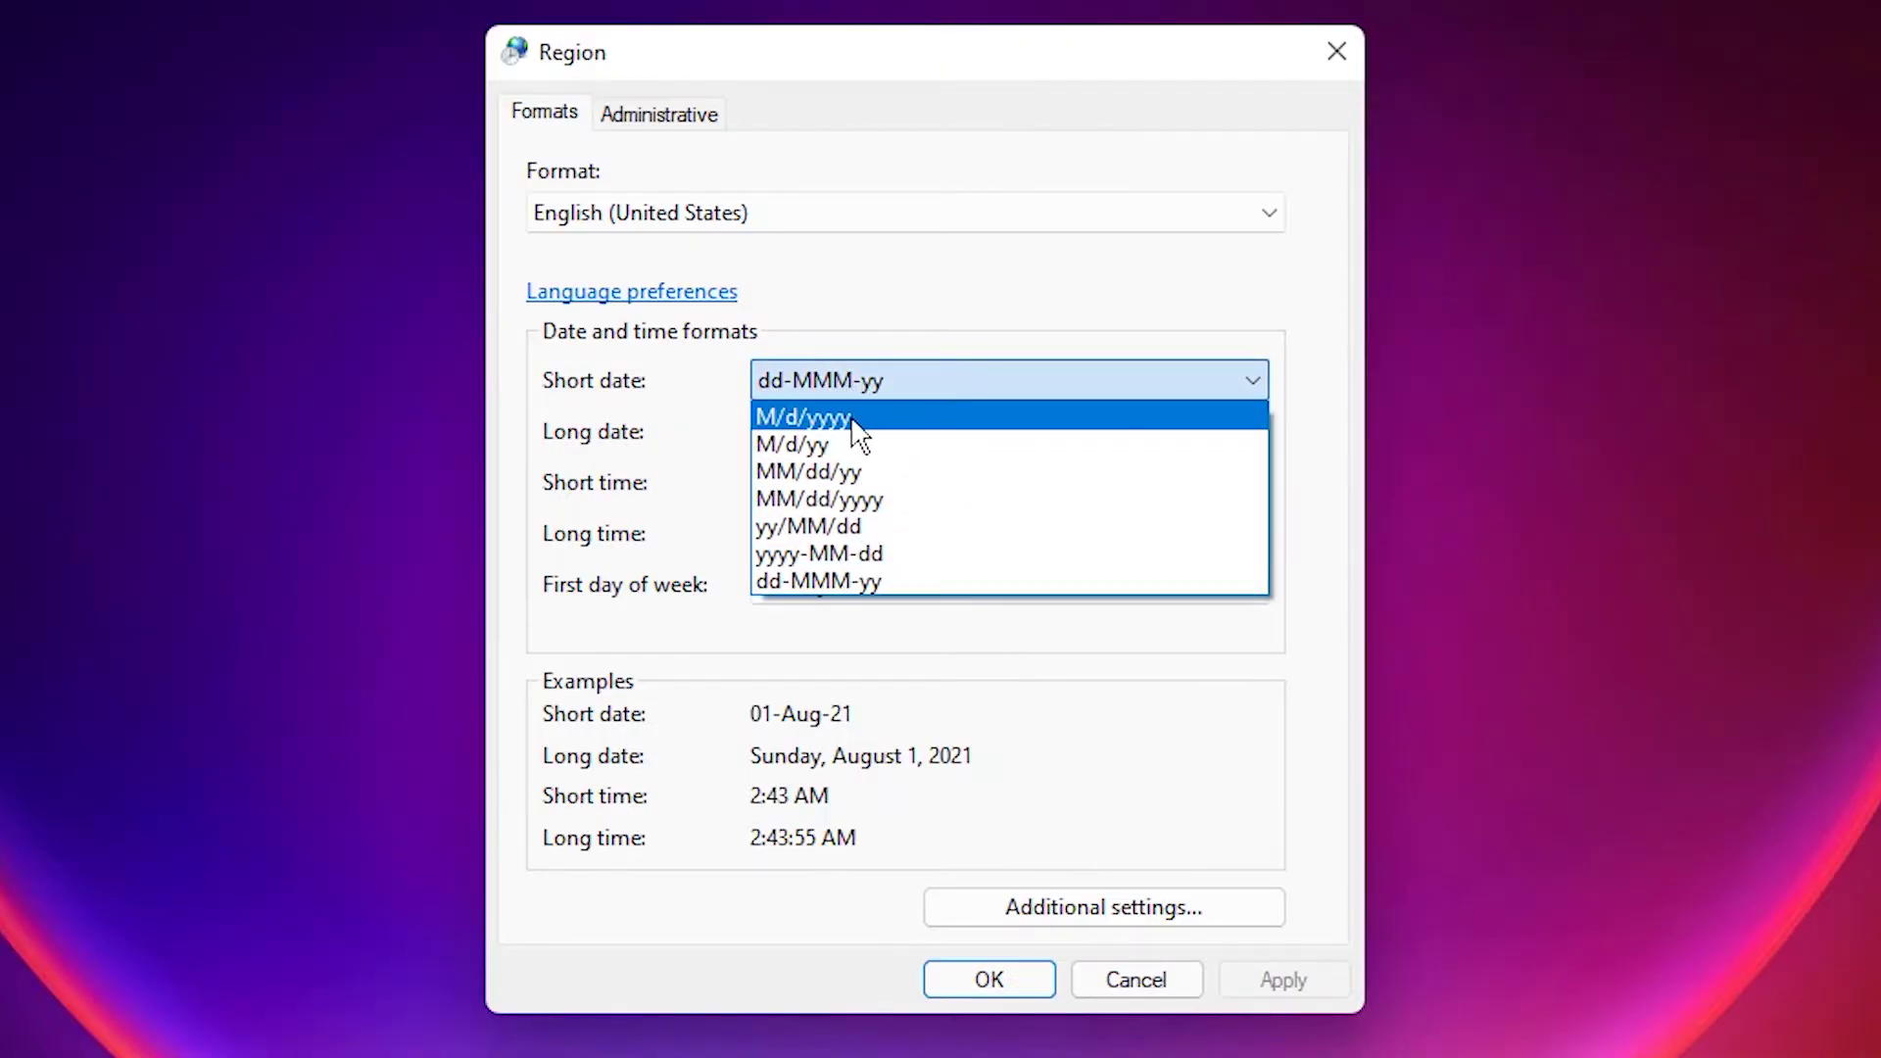
pyautogui.click(845, 413)
pyautogui.click(1277, 980)
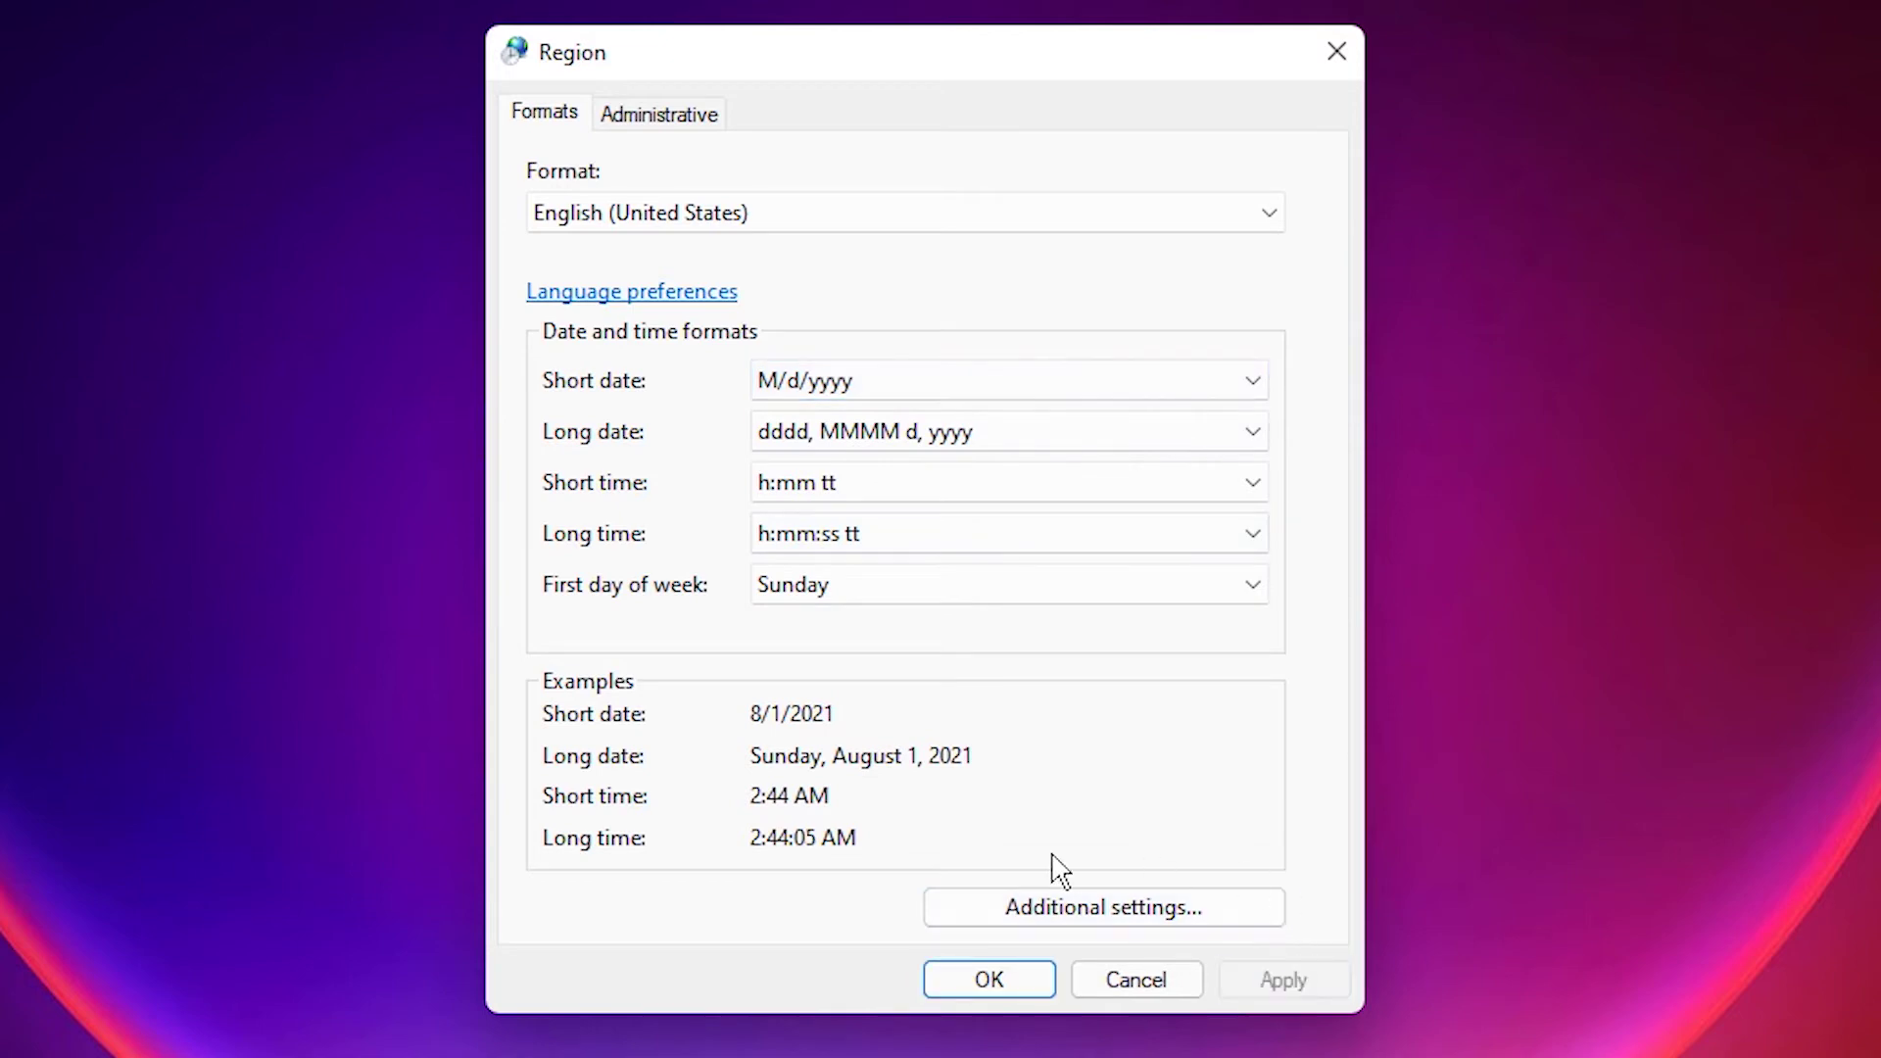
# Step: Open the Customize Format Date tab and start editing the M/d/yyyy short date
pyautogui.click(1147, 911)
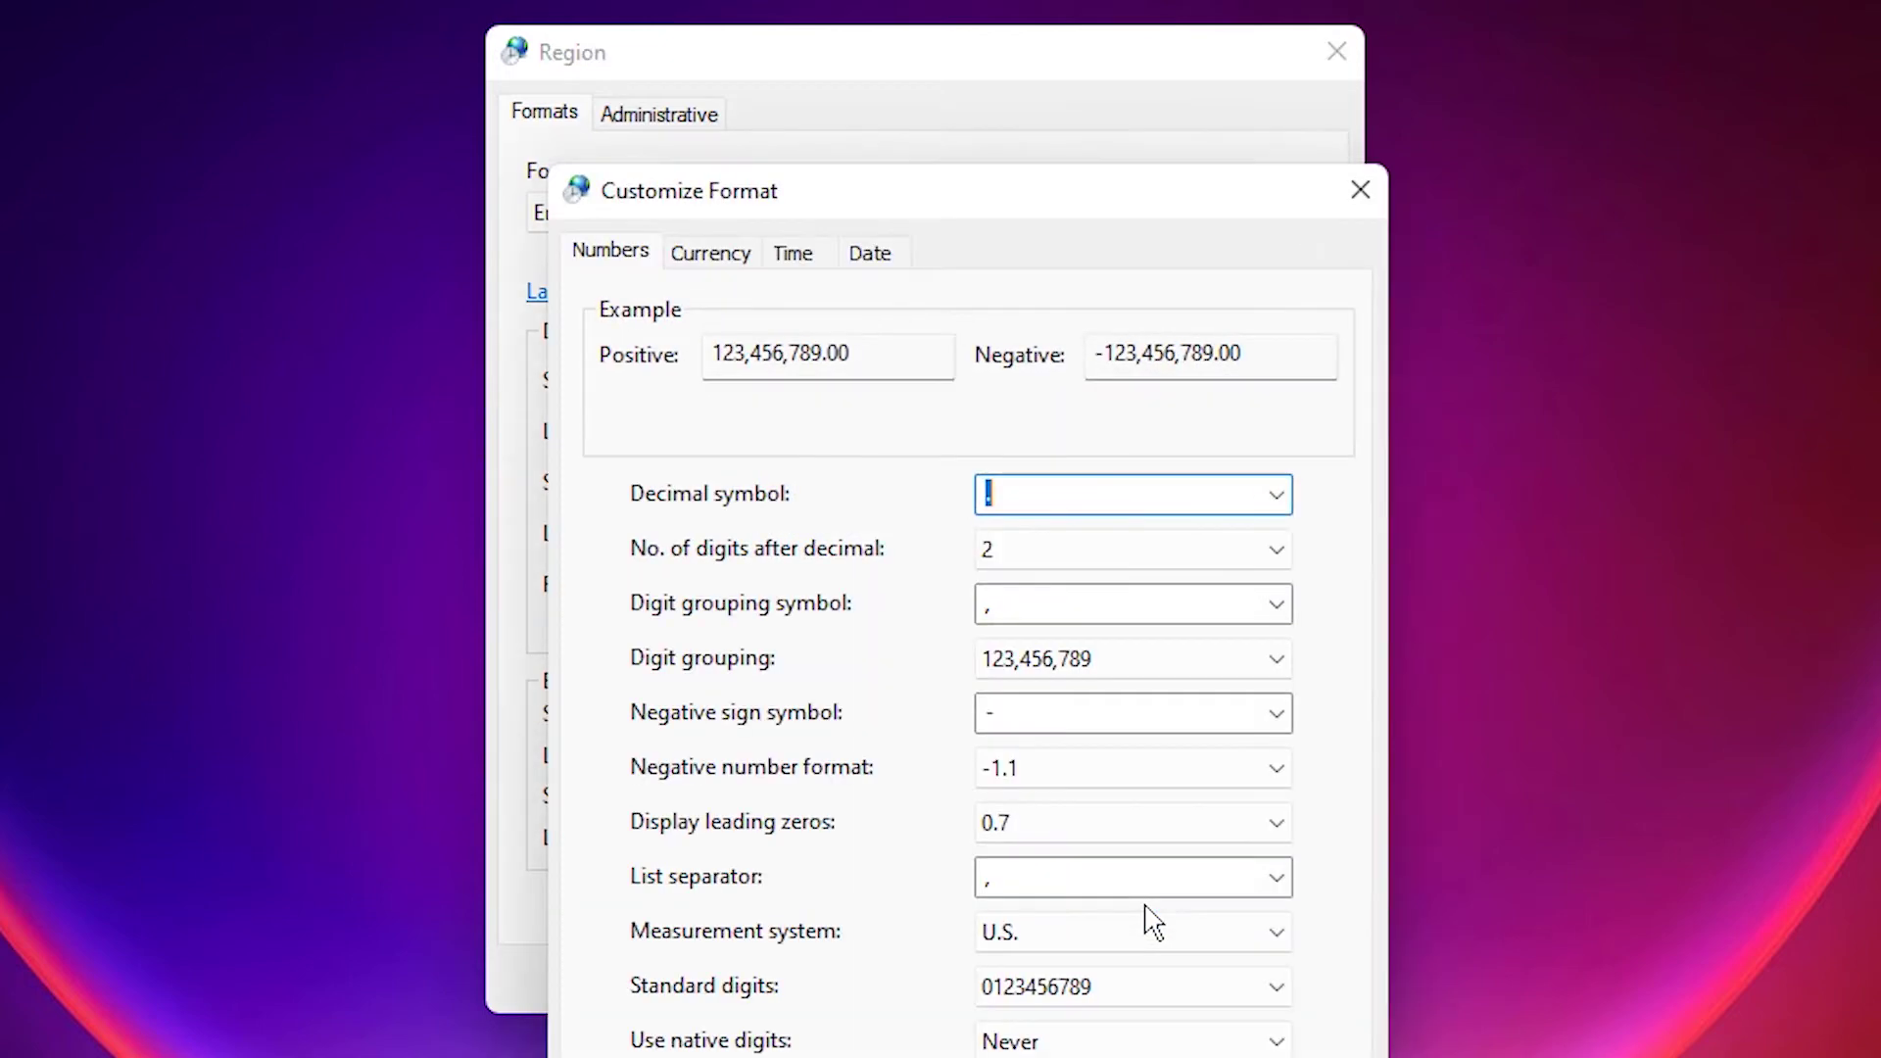
pyautogui.moveTo(1022, 191); pyautogui.dragTo(922, 60)
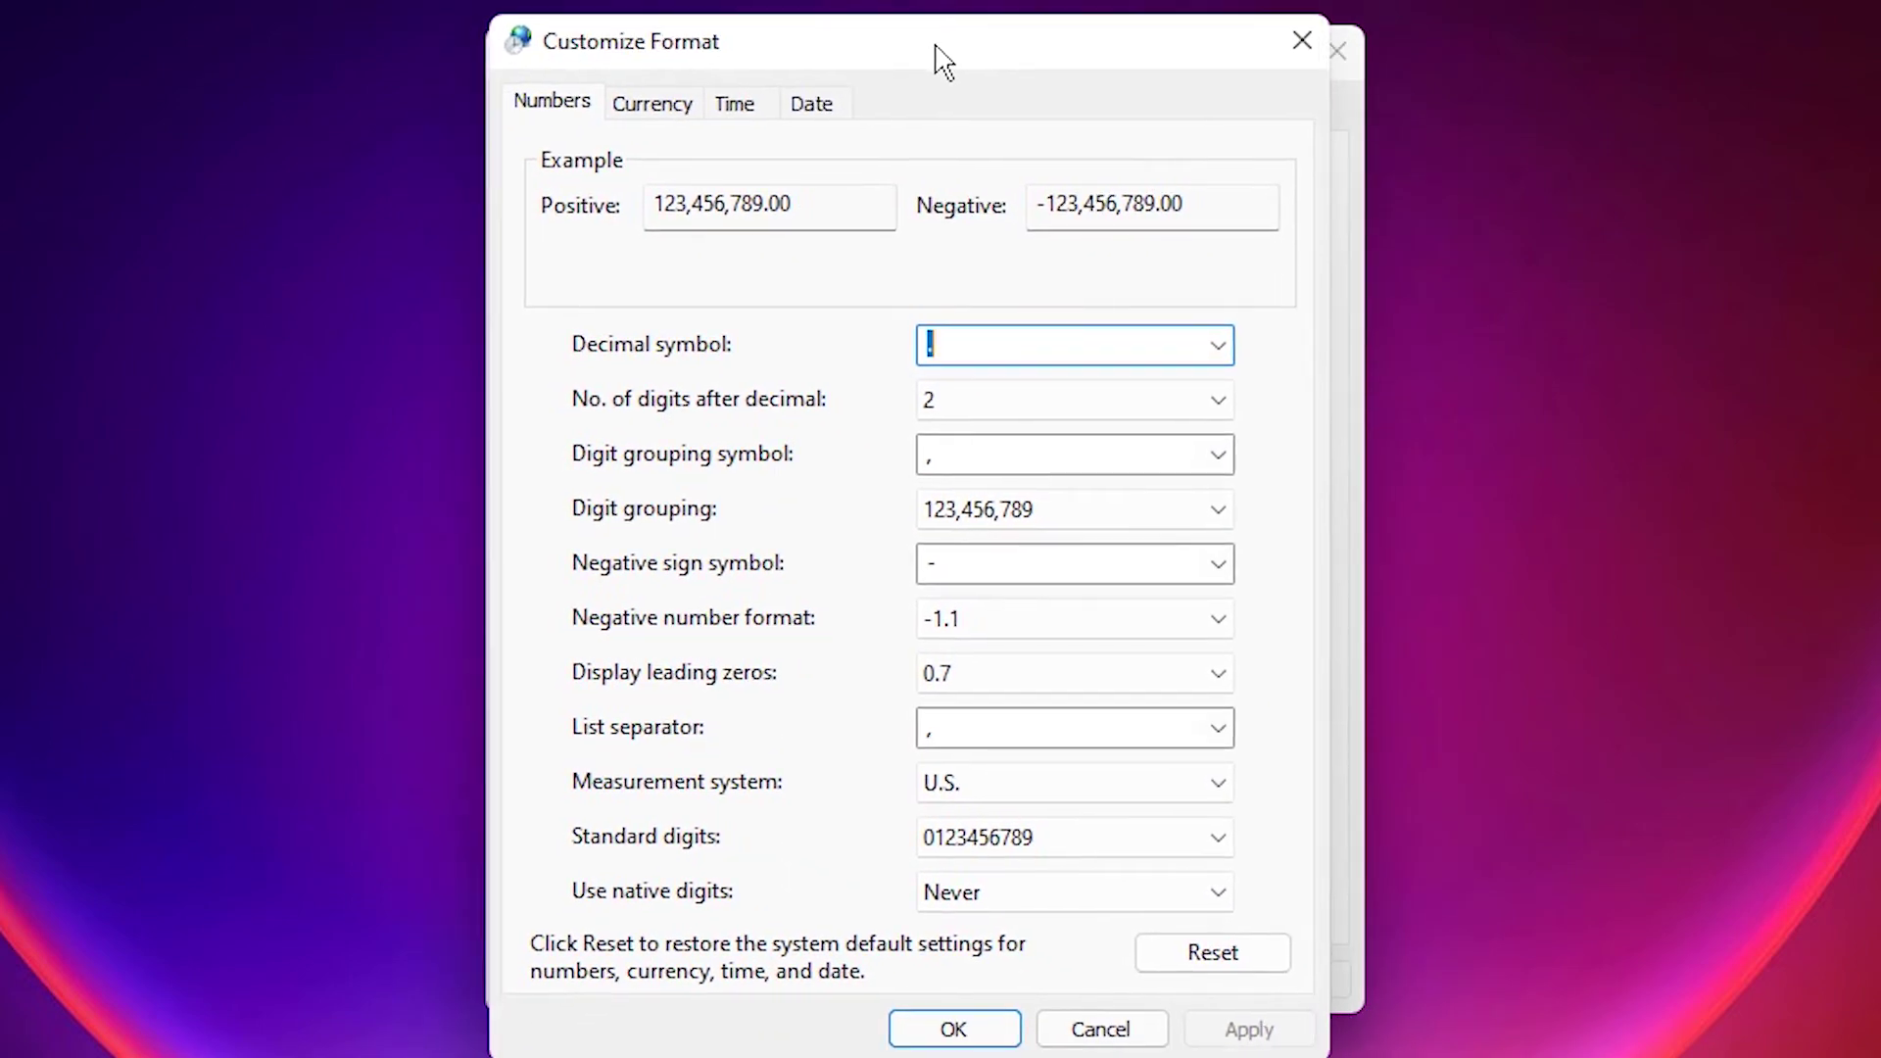
pyautogui.click(823, 103)
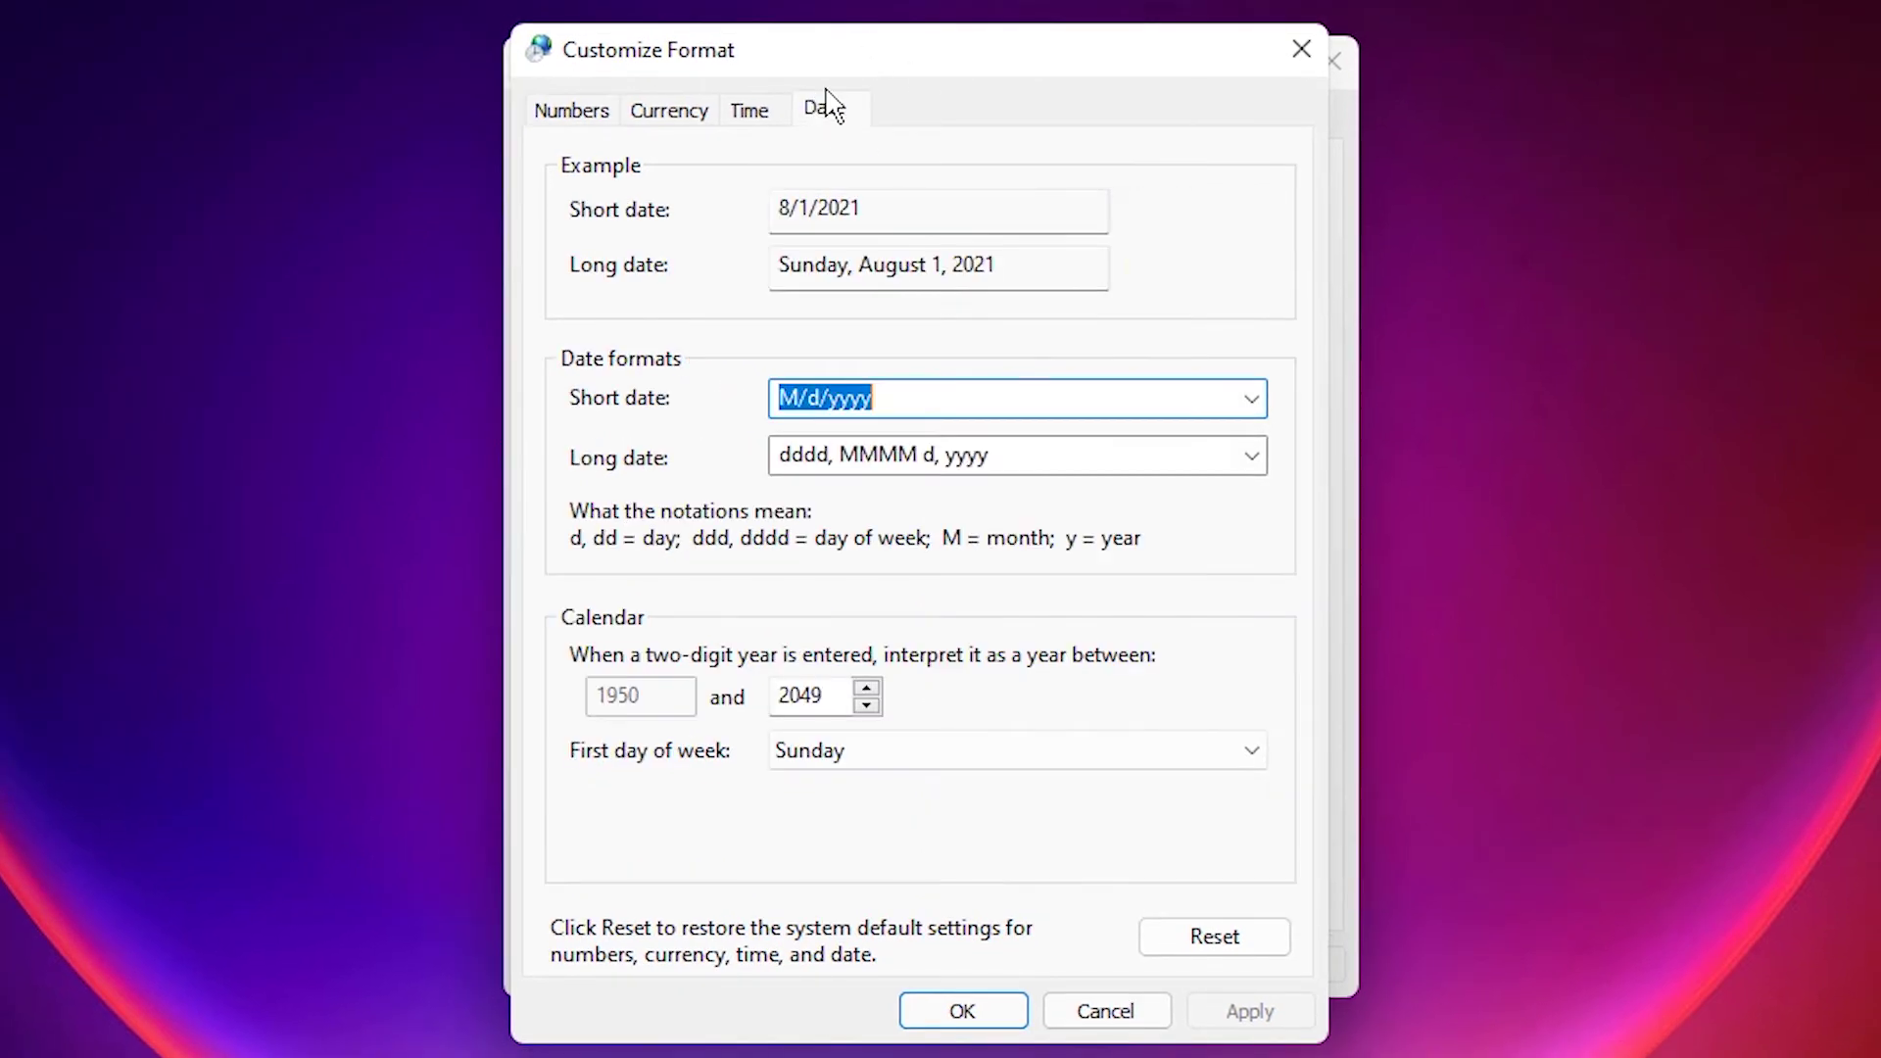
pyautogui.click(945, 455)
pyautogui.click(911, 396)
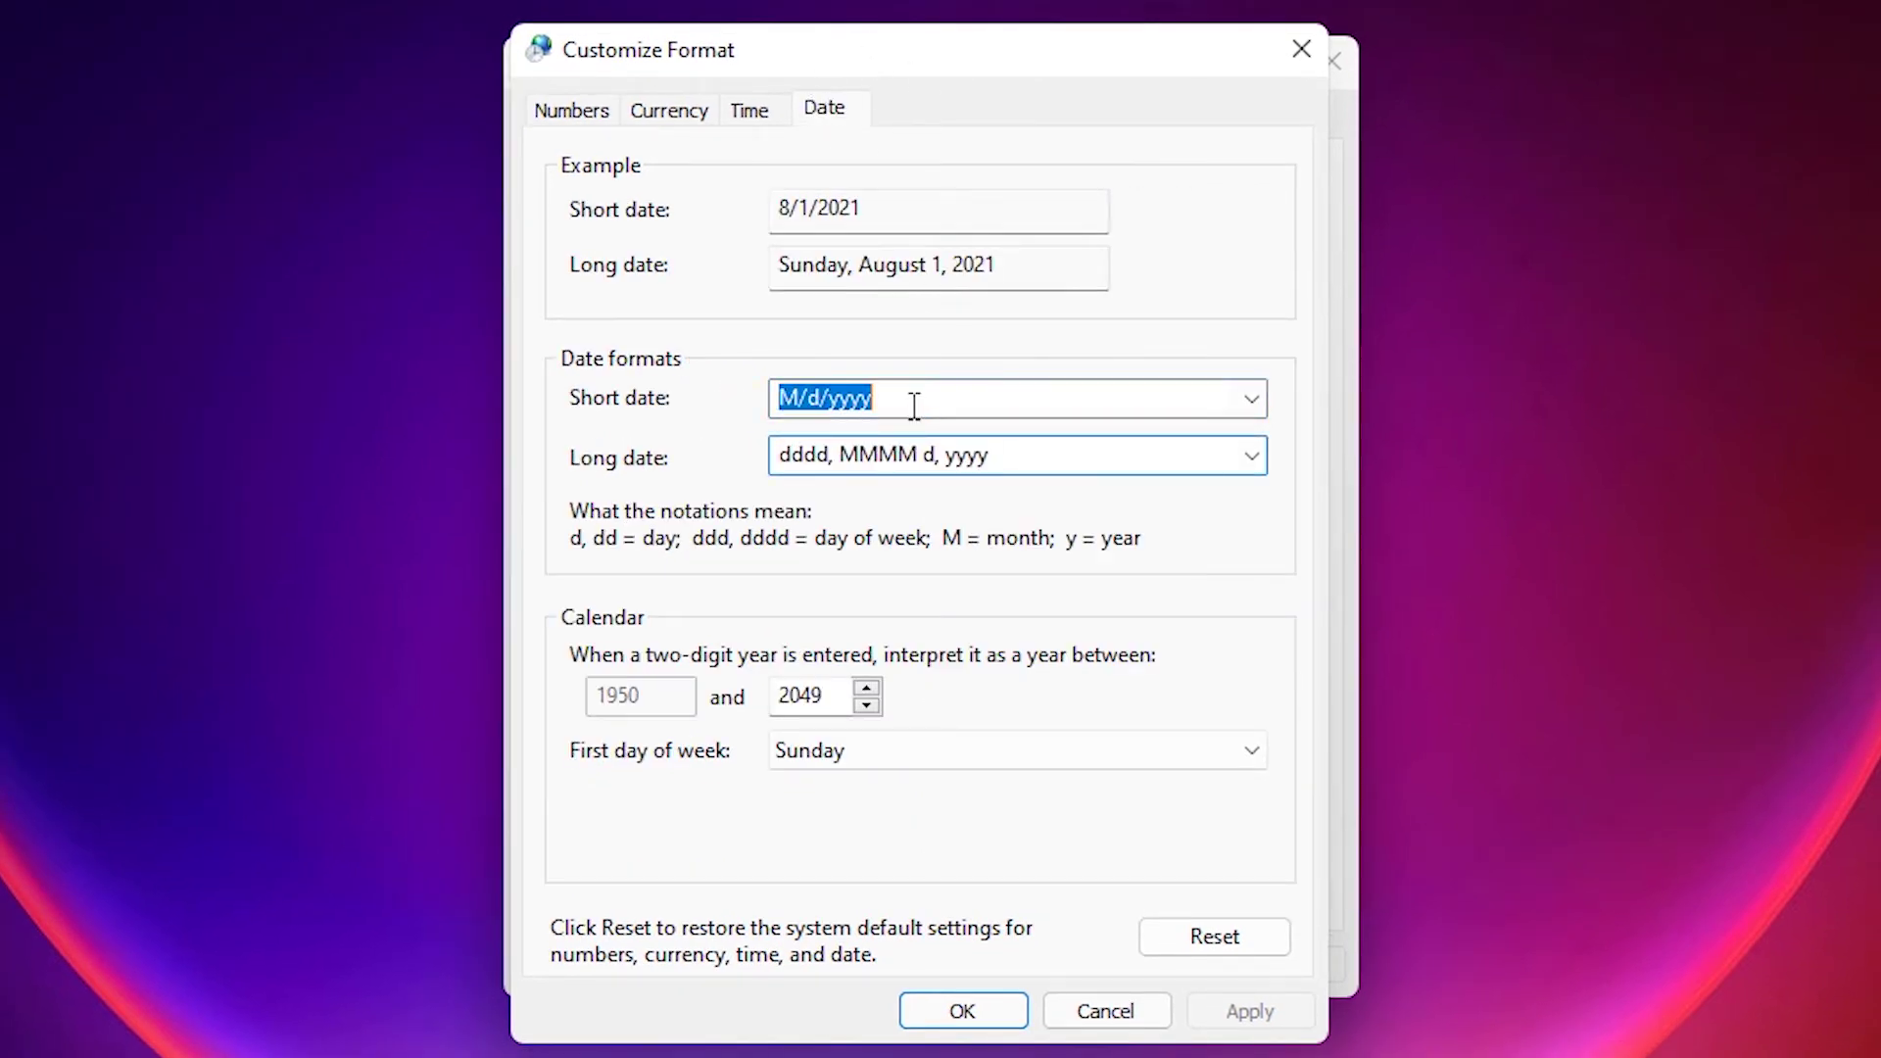
pyautogui.click(805, 399)
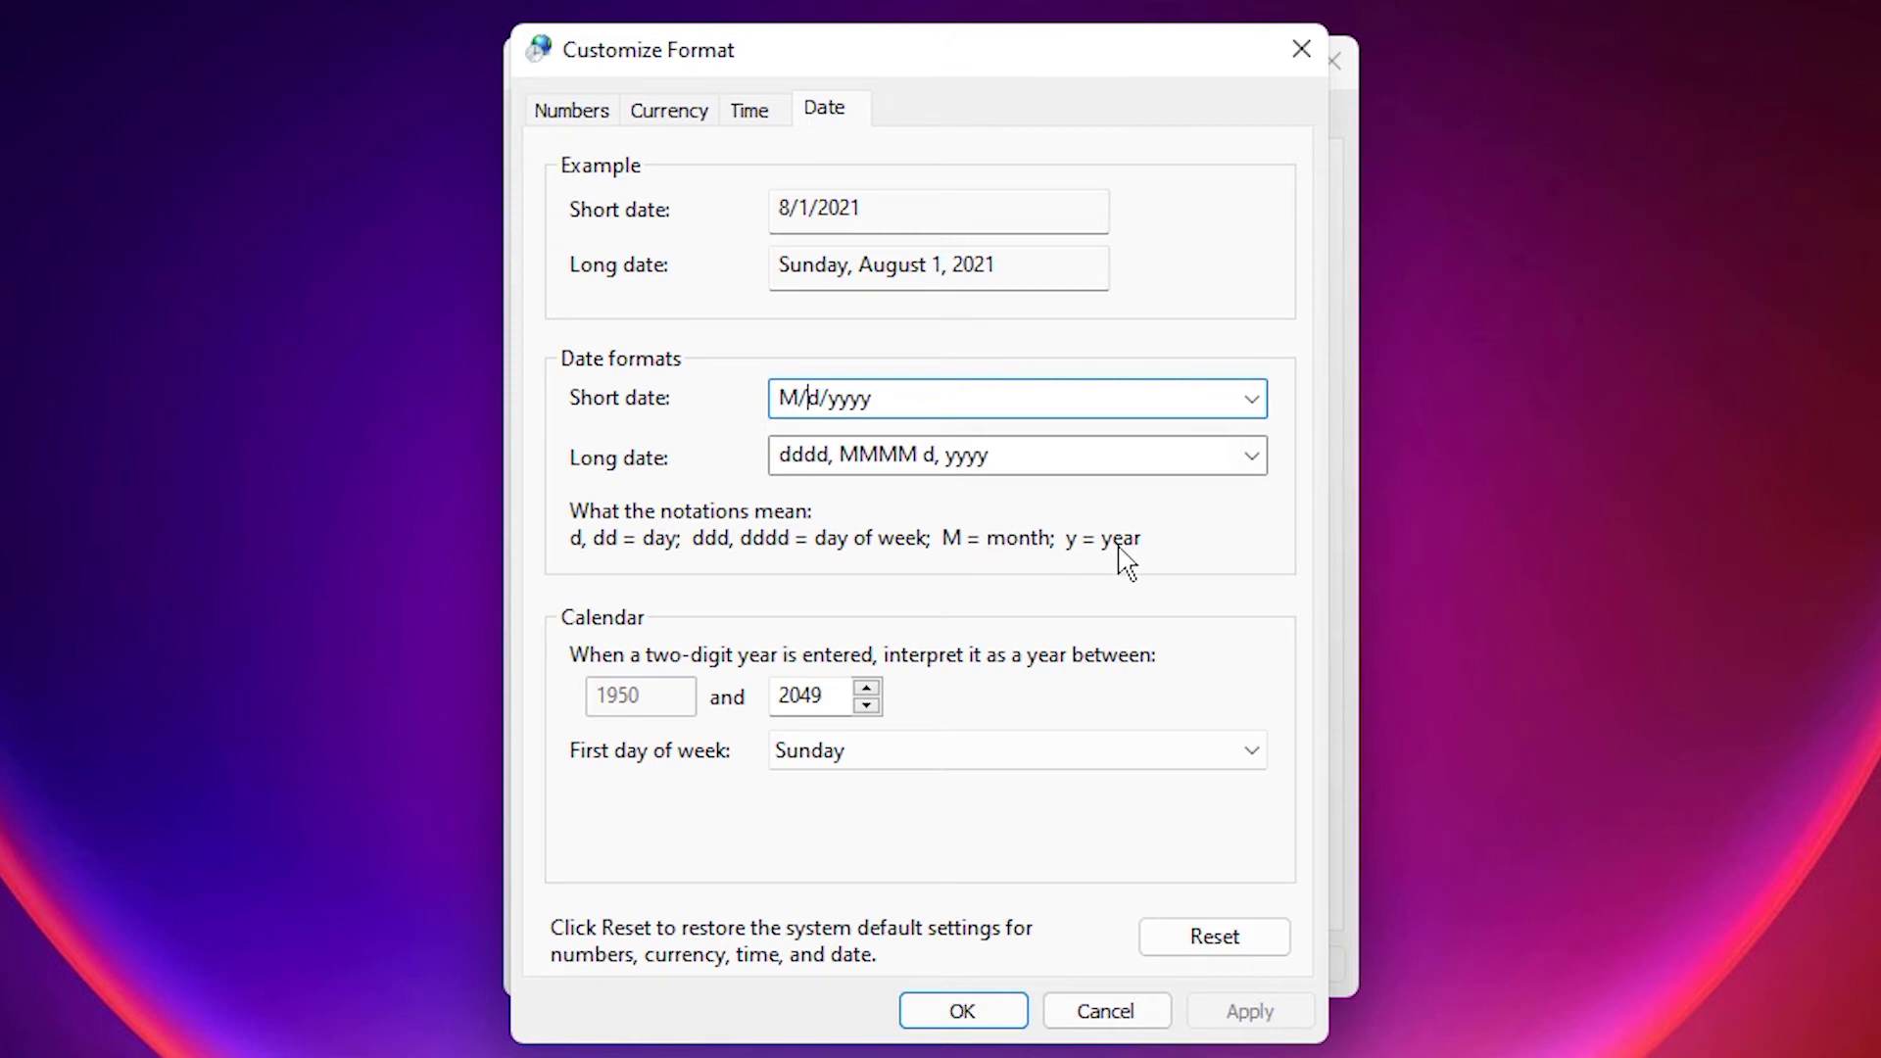
# Step: Replace the short date with dd-MM-yyyy and apply it, showing 01-08-2021
pyautogui.moveTo(911, 399); pyautogui.dragTo(617, 399)
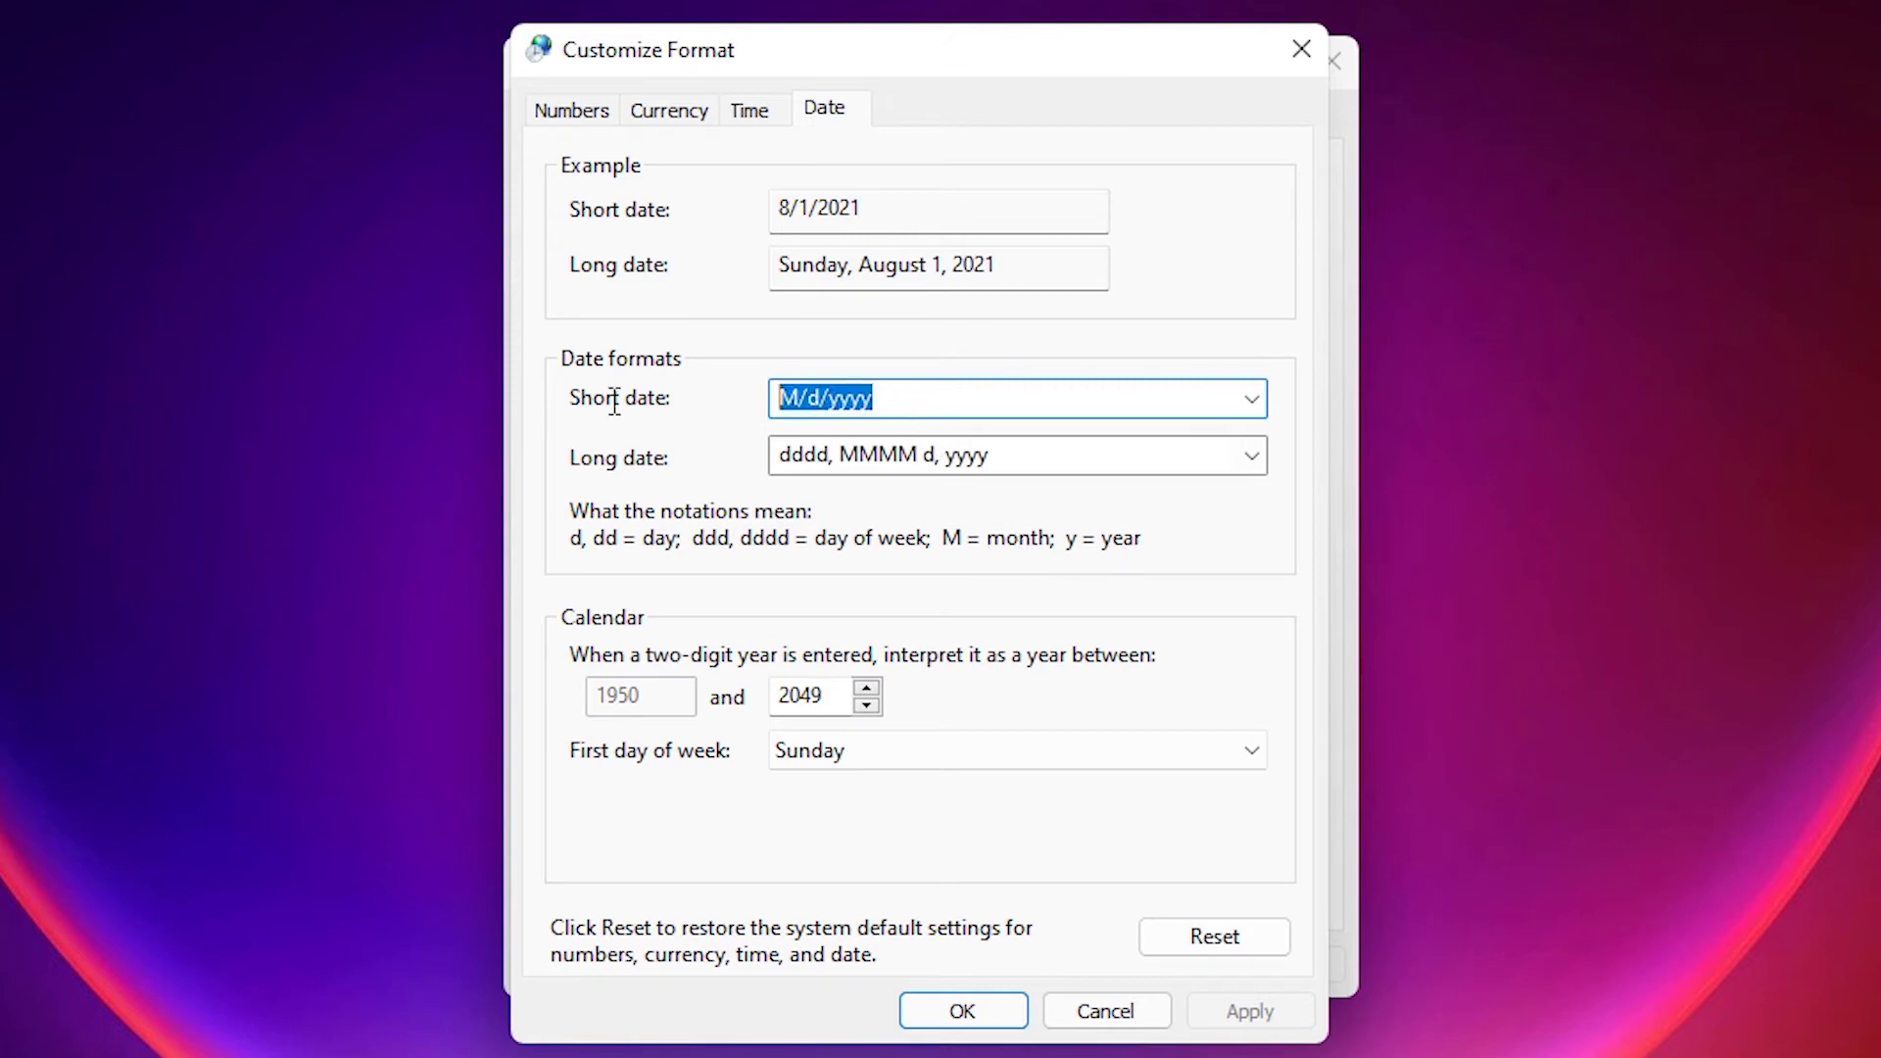
pyautogui.write('dd-')
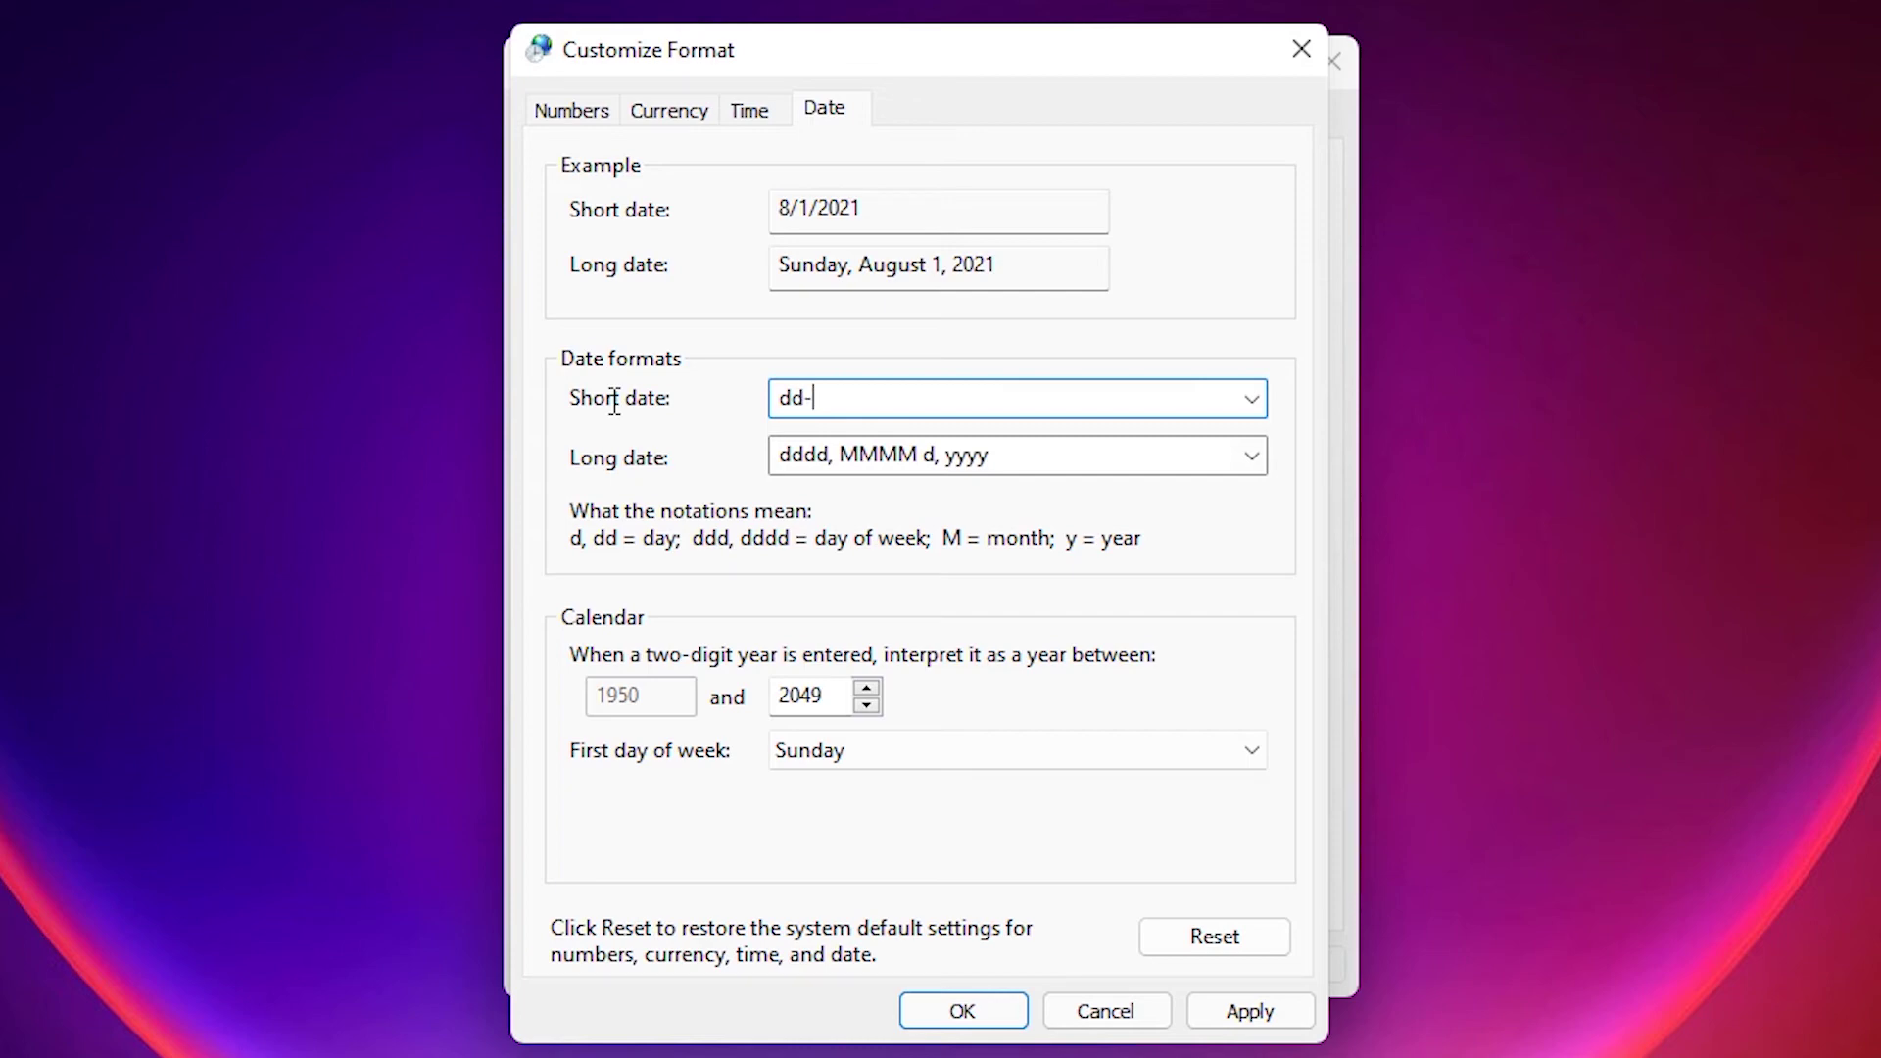
pyautogui.write('mm-yyyy')
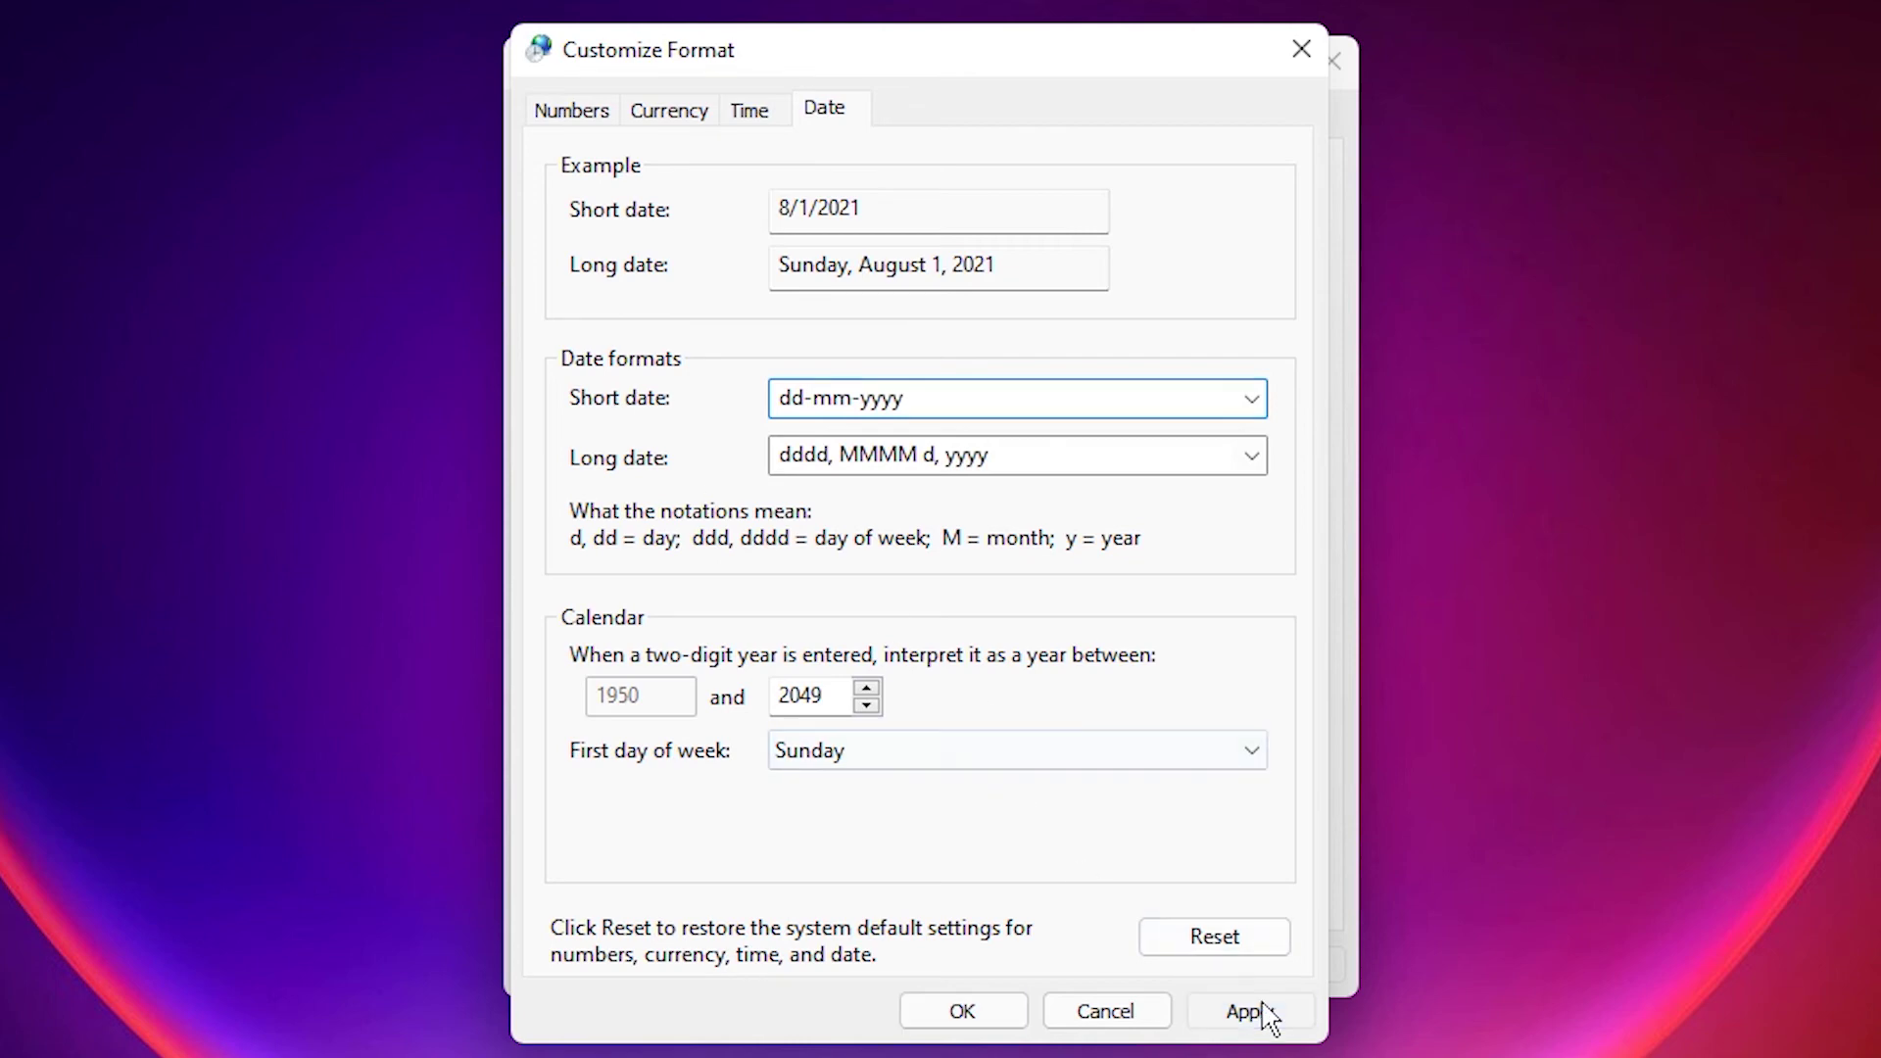
pyautogui.click(1249, 1011)
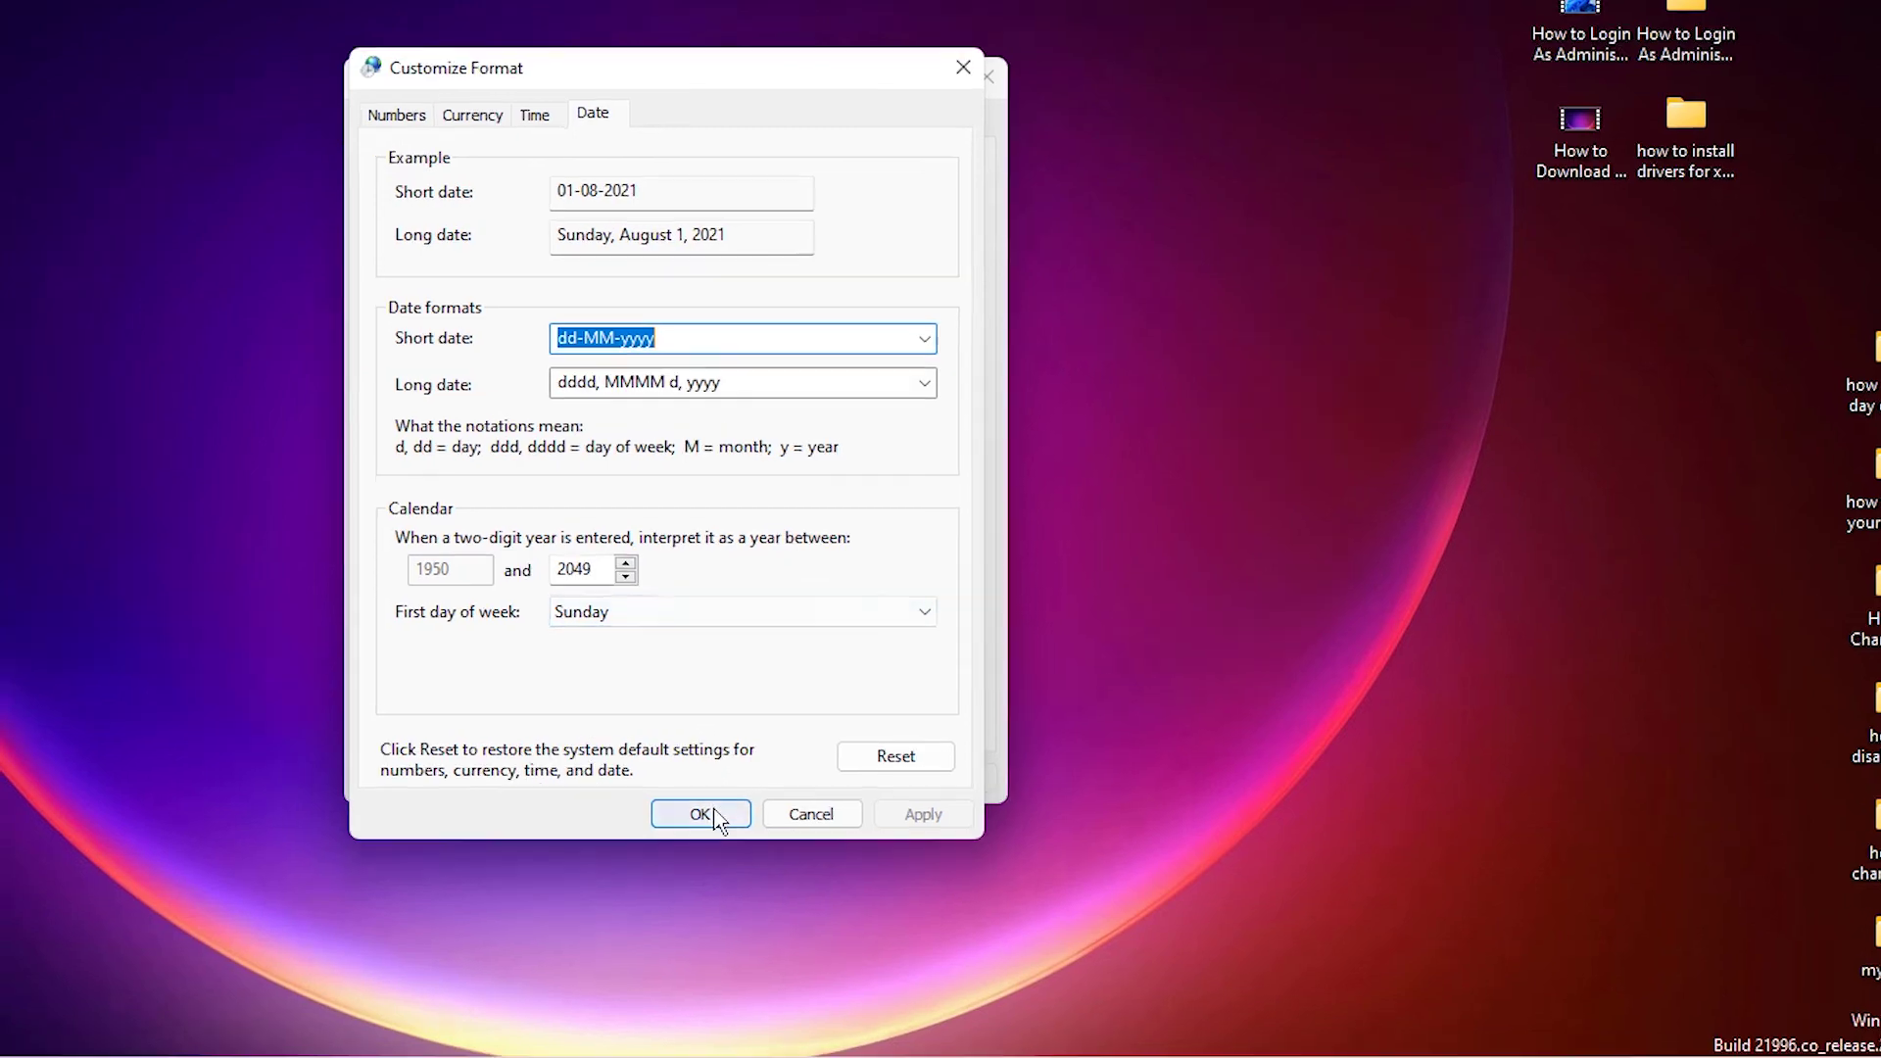
# Step: Confirm Customize Format, Region, Date and Time Settings and Date and Time with OK
pyautogui.click(718, 820)
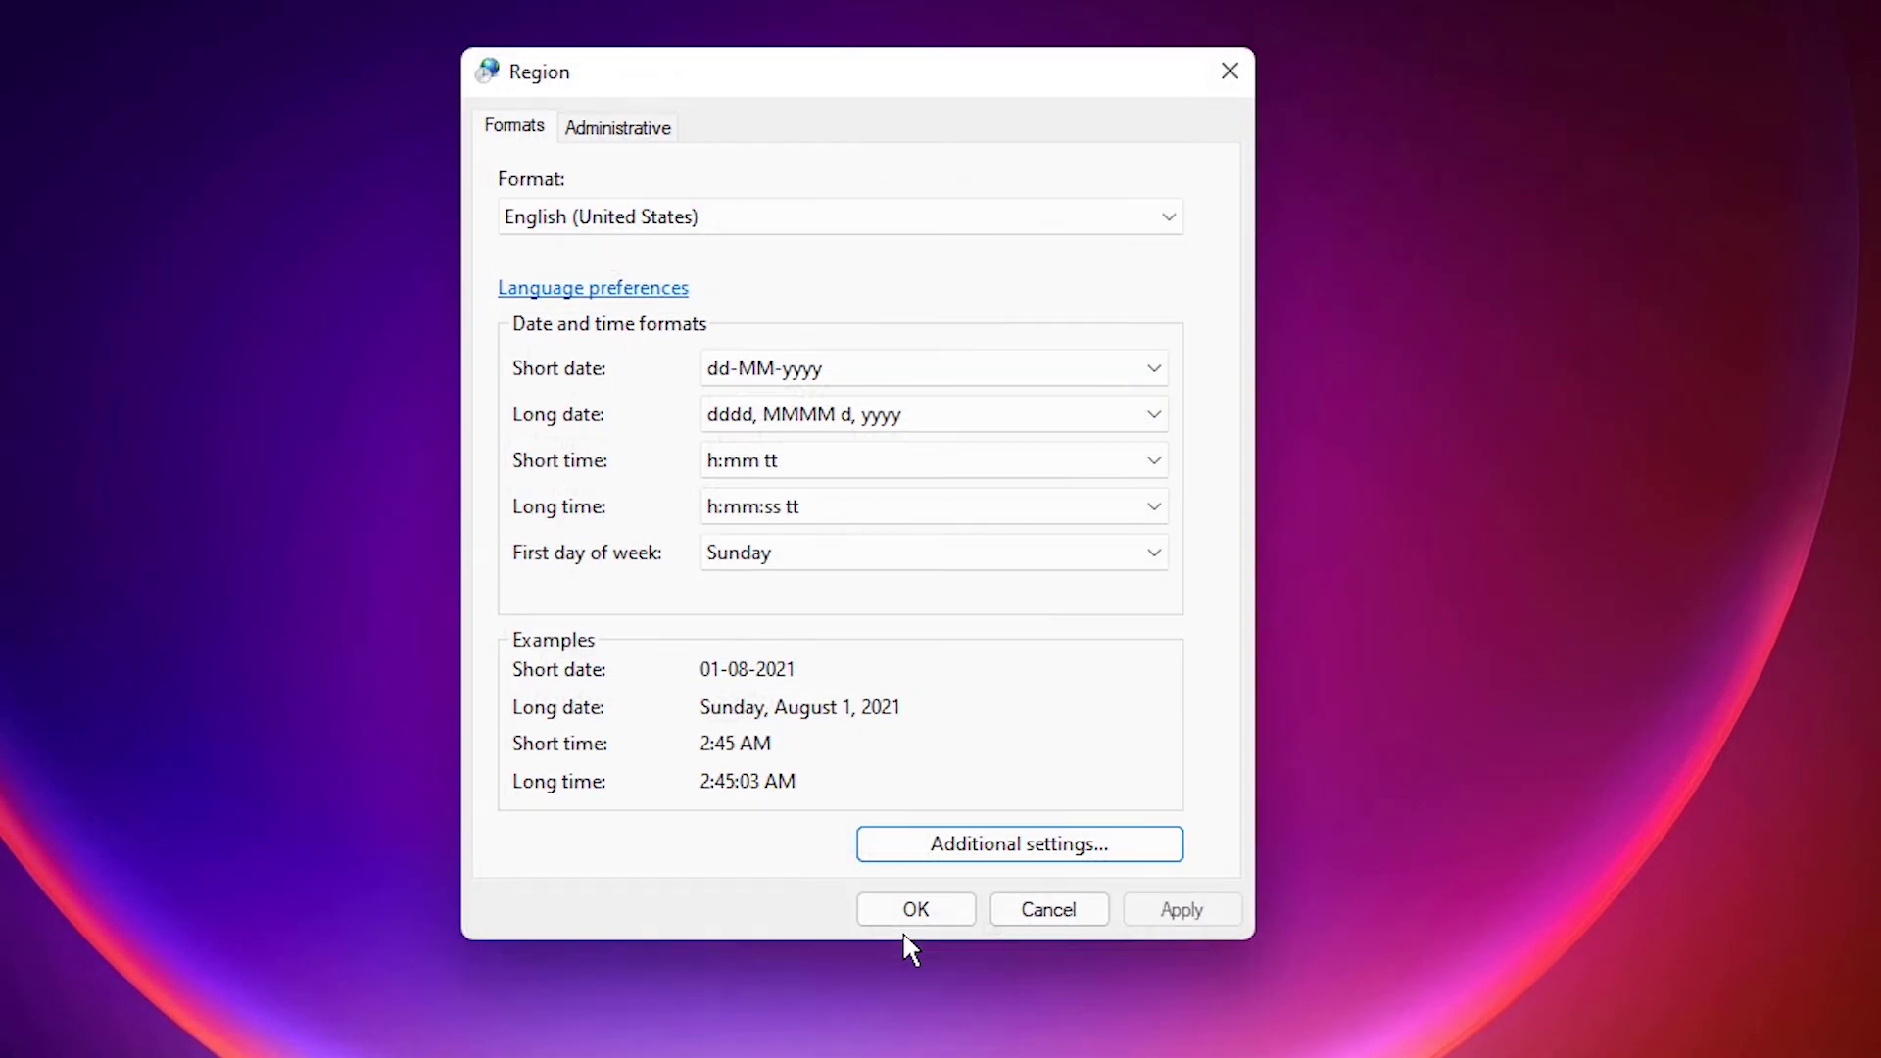
pyautogui.click(912, 904)
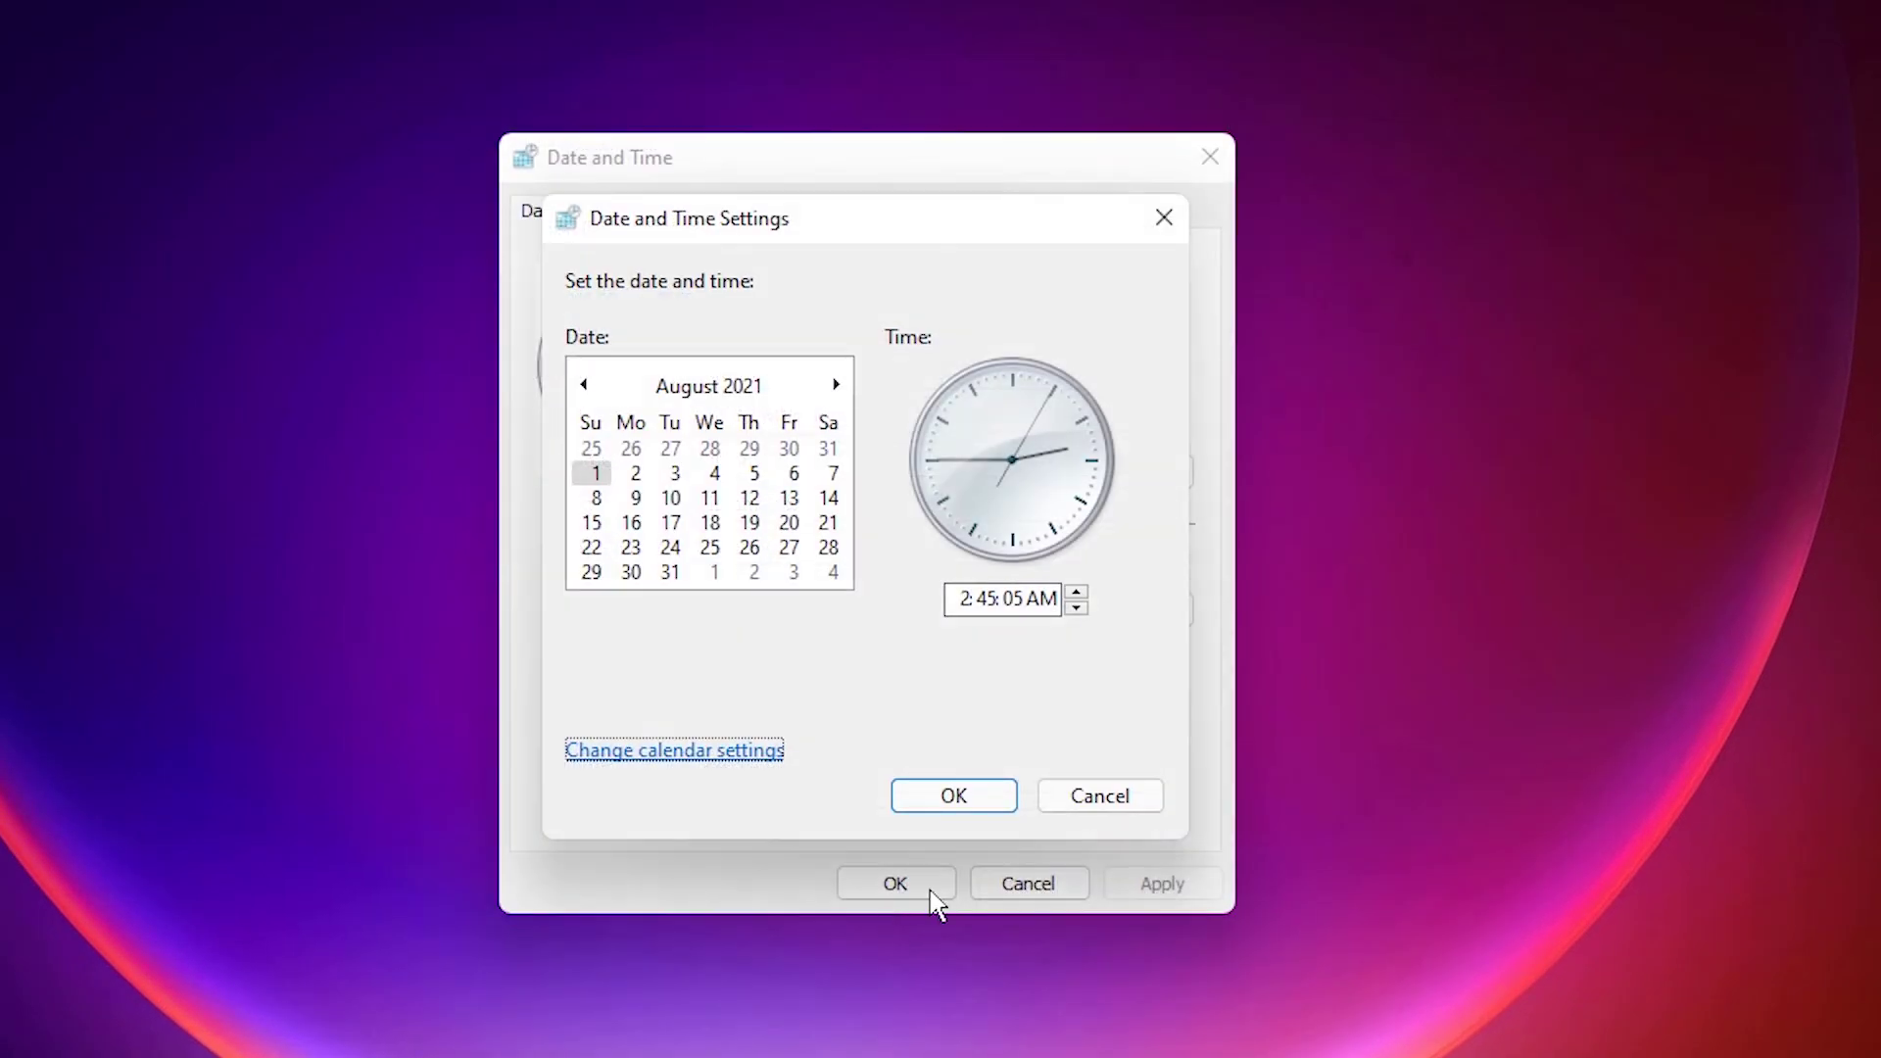
pyautogui.click(952, 796)
pyautogui.click(903, 889)
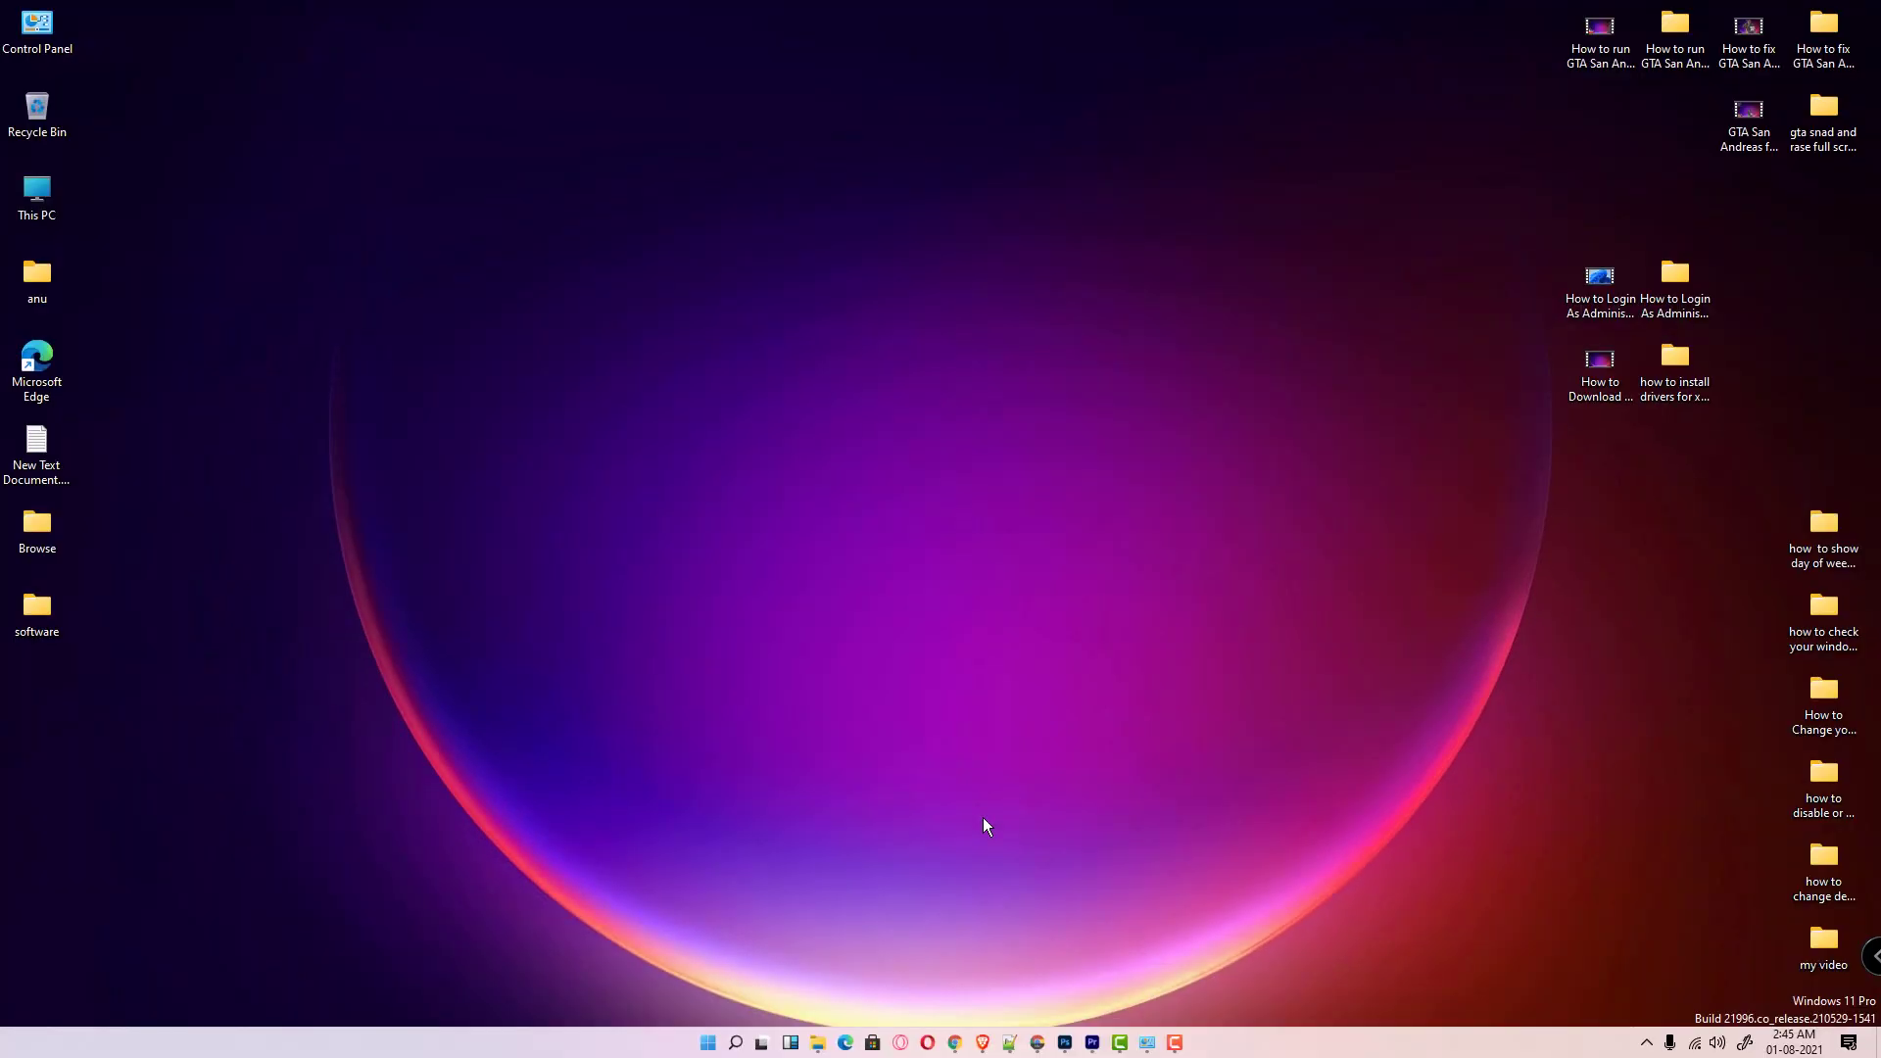